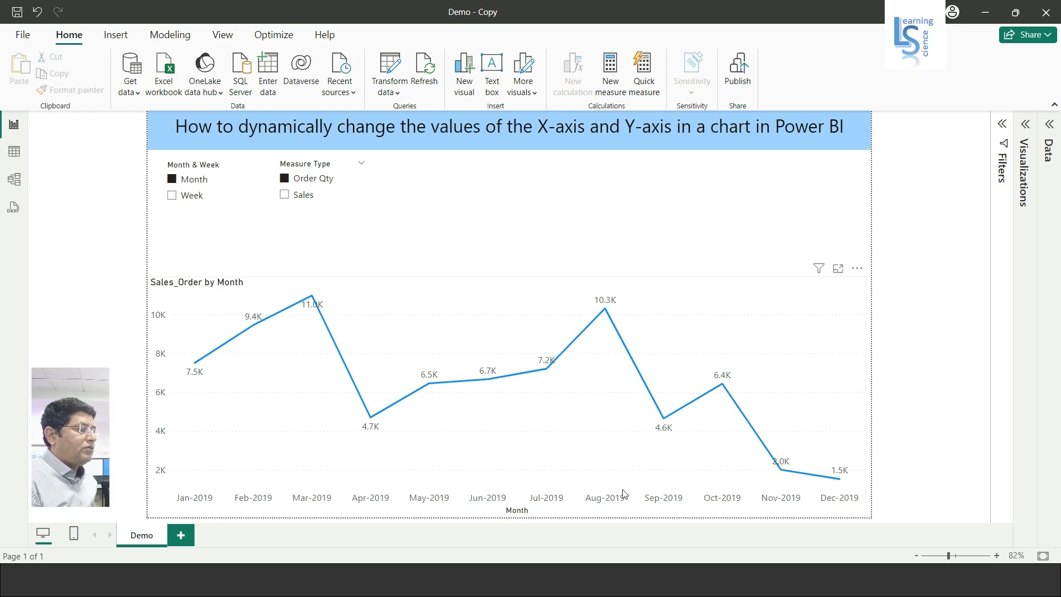
- Try the finished line chart by switching the measure to Sales, the axis to Week, and the measure back to Order Qty
click(15, 150)
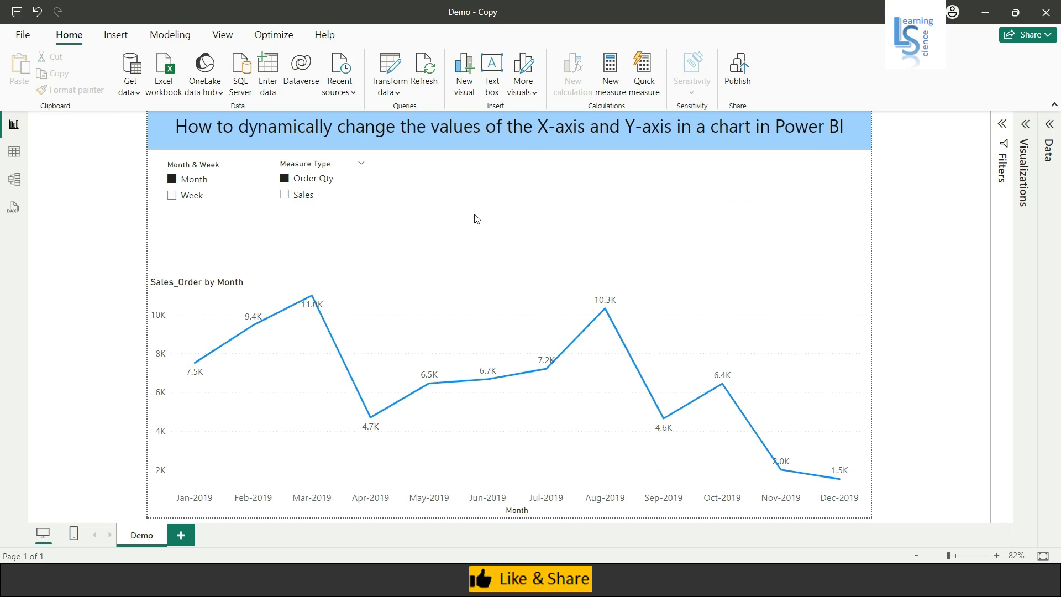
mouse_move(211, 159)
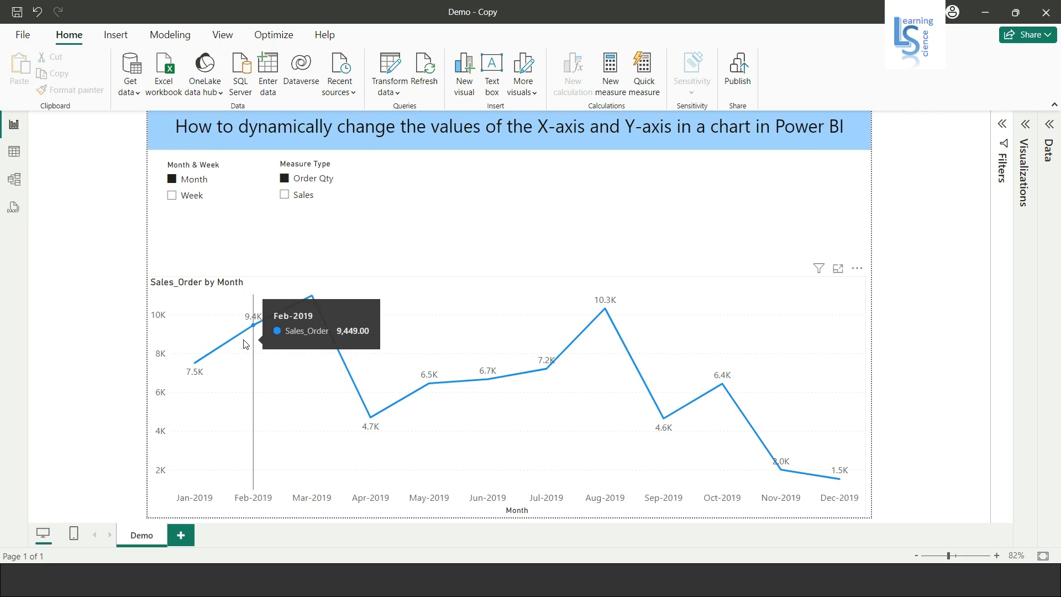
click(311, 202)
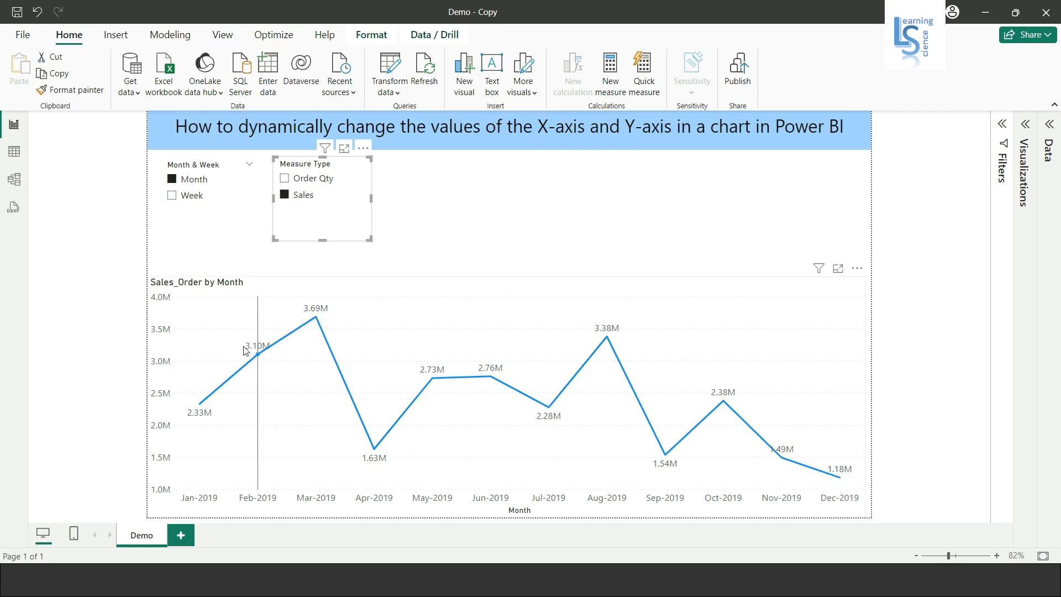
mouse_move(246, 351)
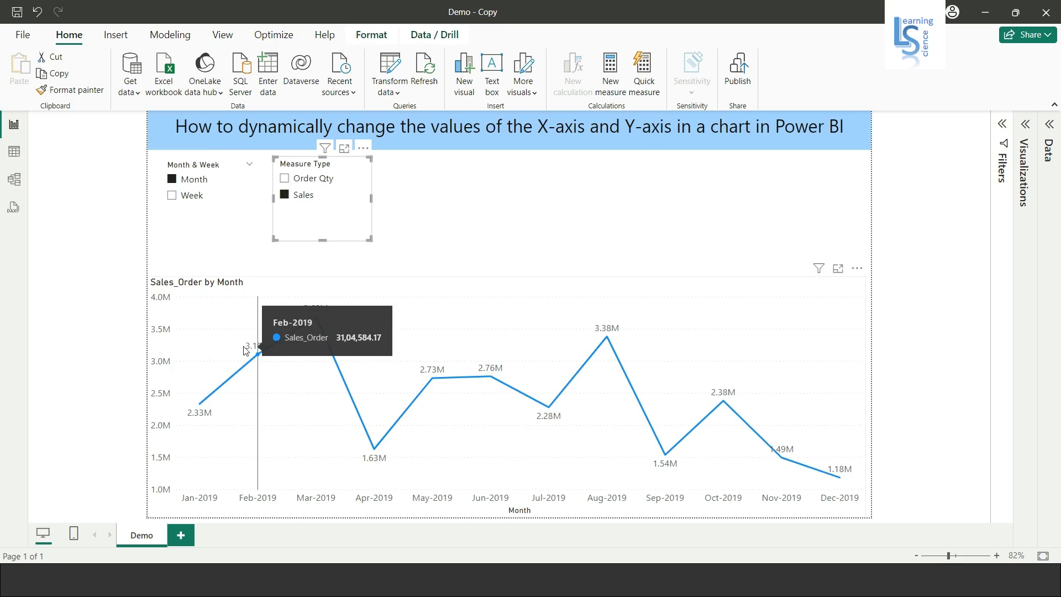
click(200, 197)
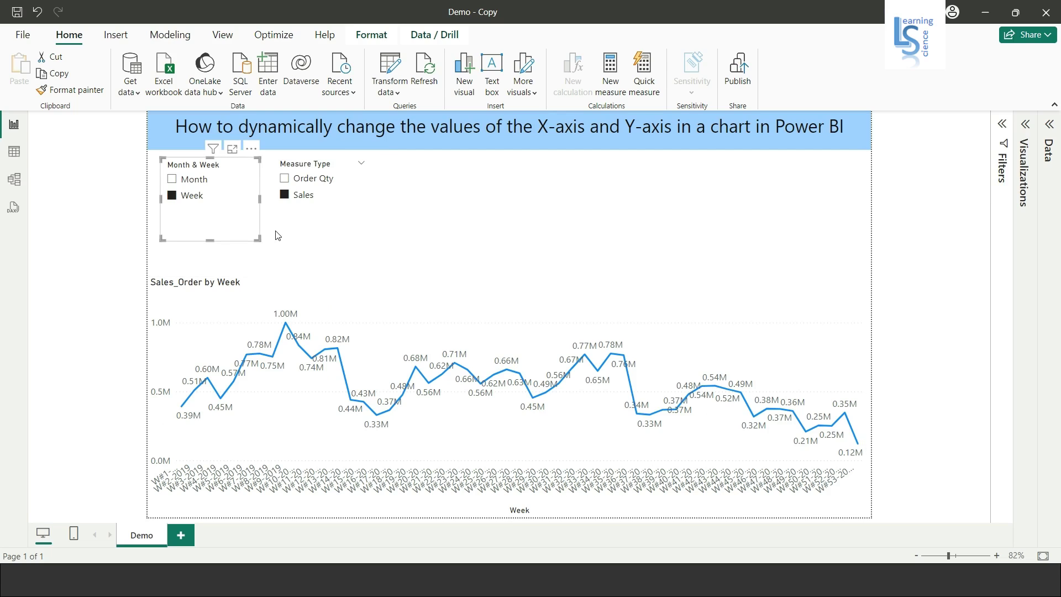
click(313, 178)
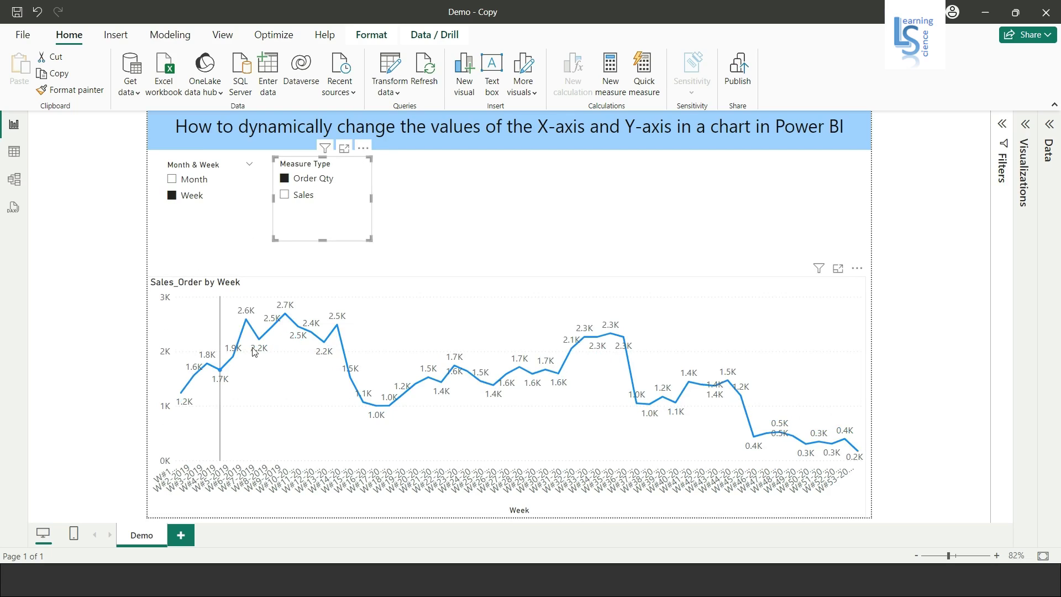
mouse_move(275, 323)
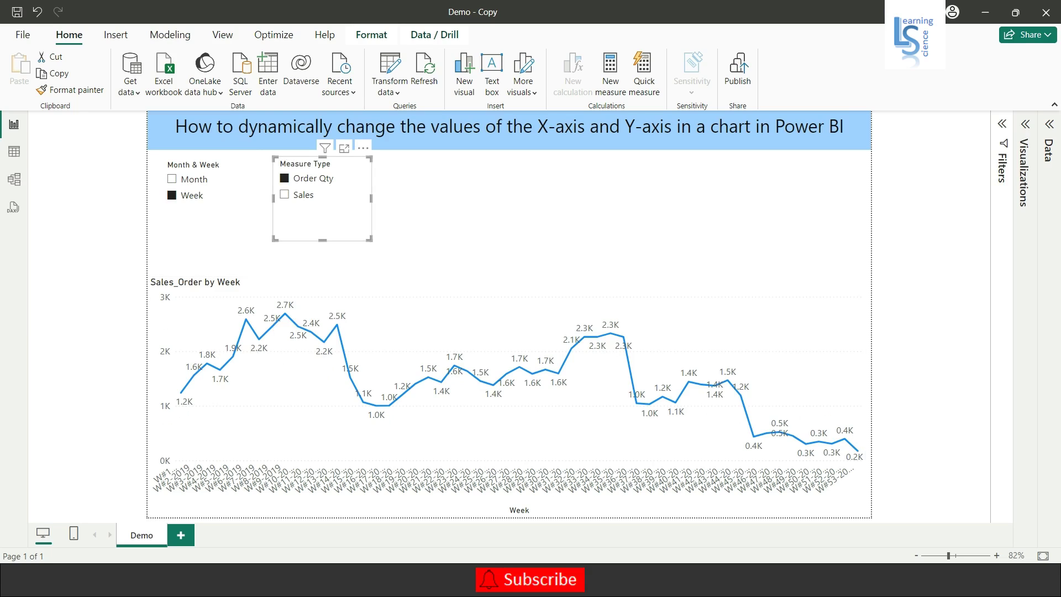
- Switch to the blank Demo report and start a new fields parameter named Month & Week
click(743, 527)
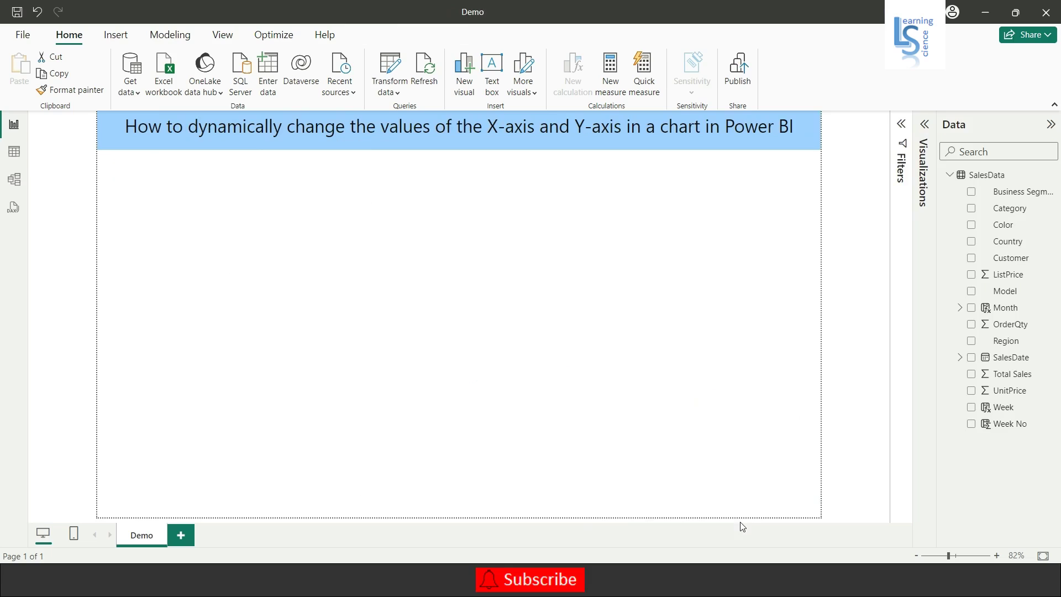
click(167, 36)
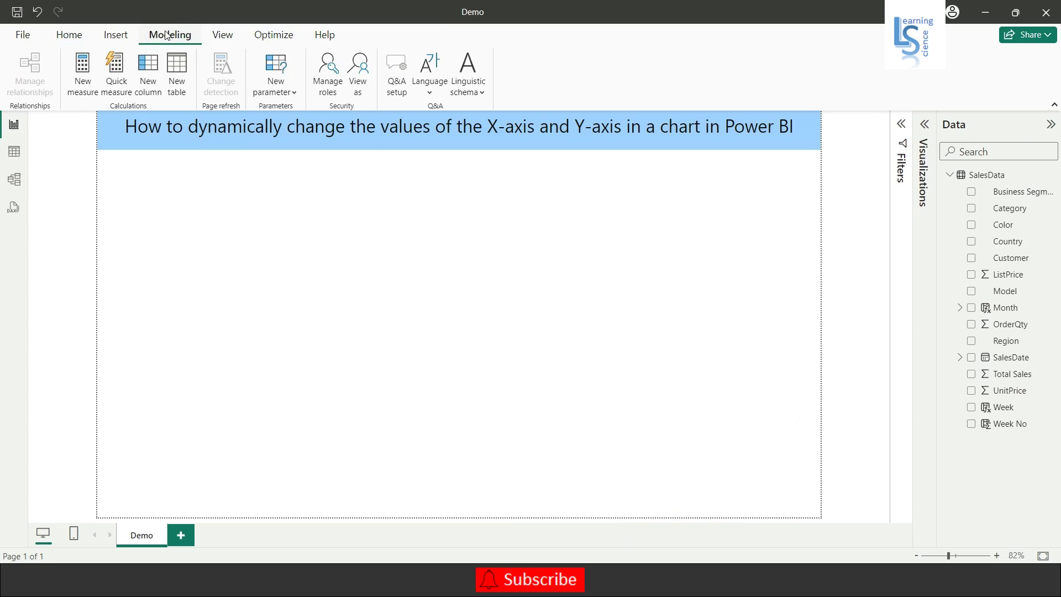
click(293, 94)
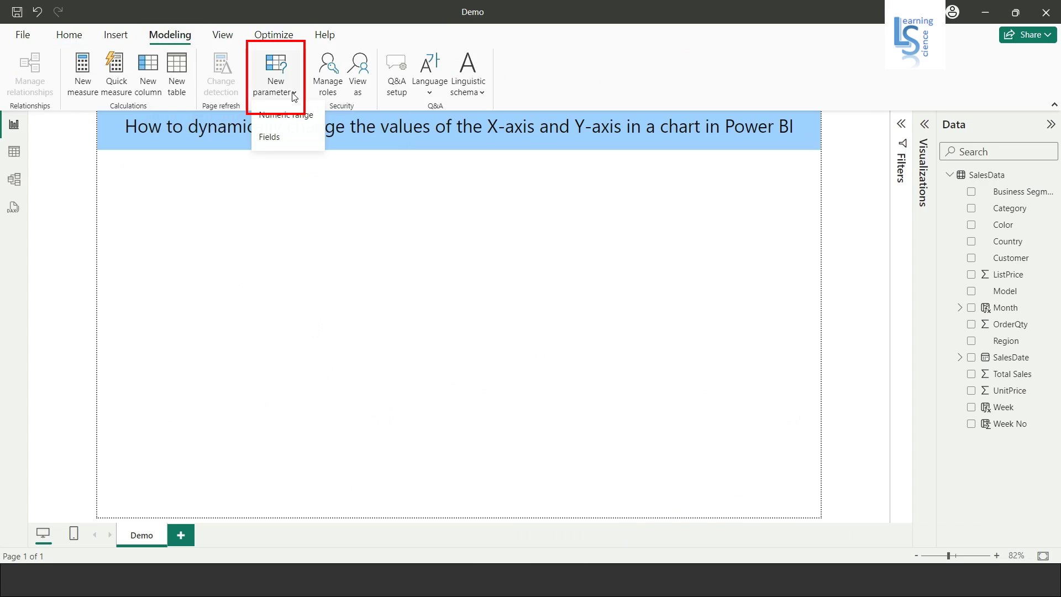
click(271, 137)
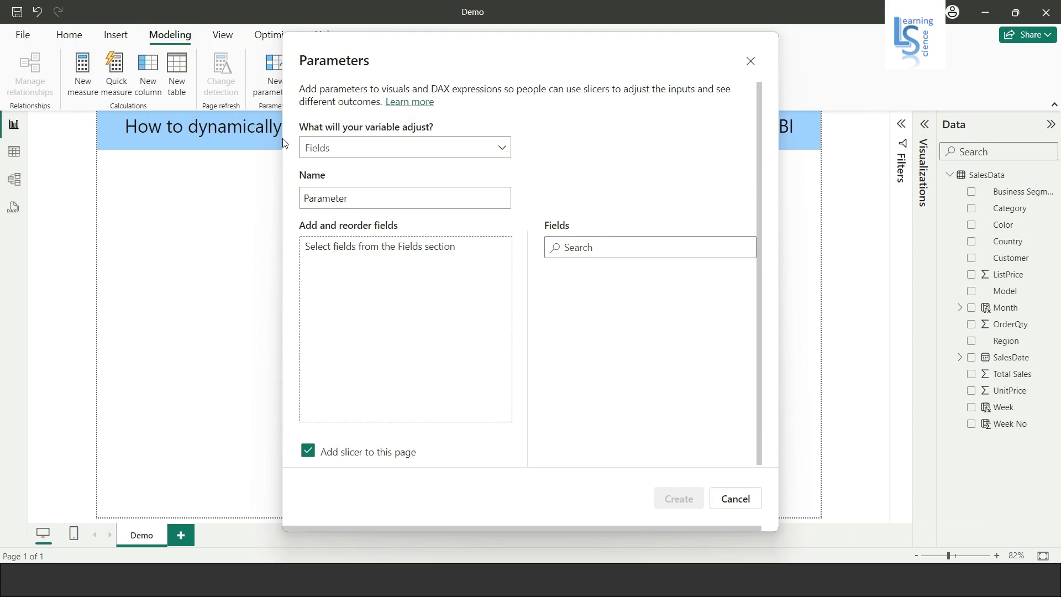
click(351, 199)
drag(351, 199, 282, 196)
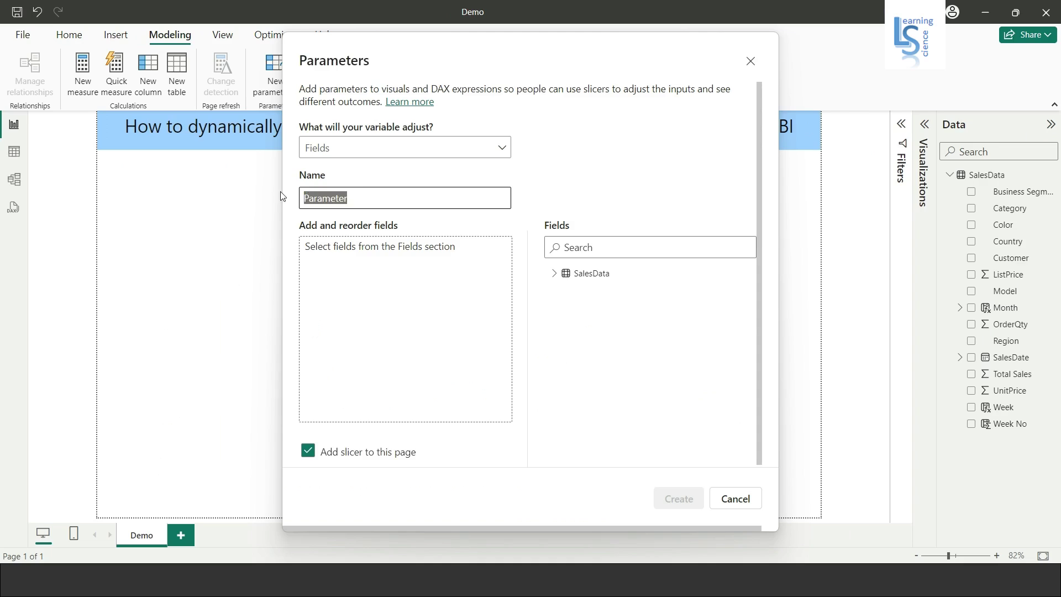
text(Month & Wee)
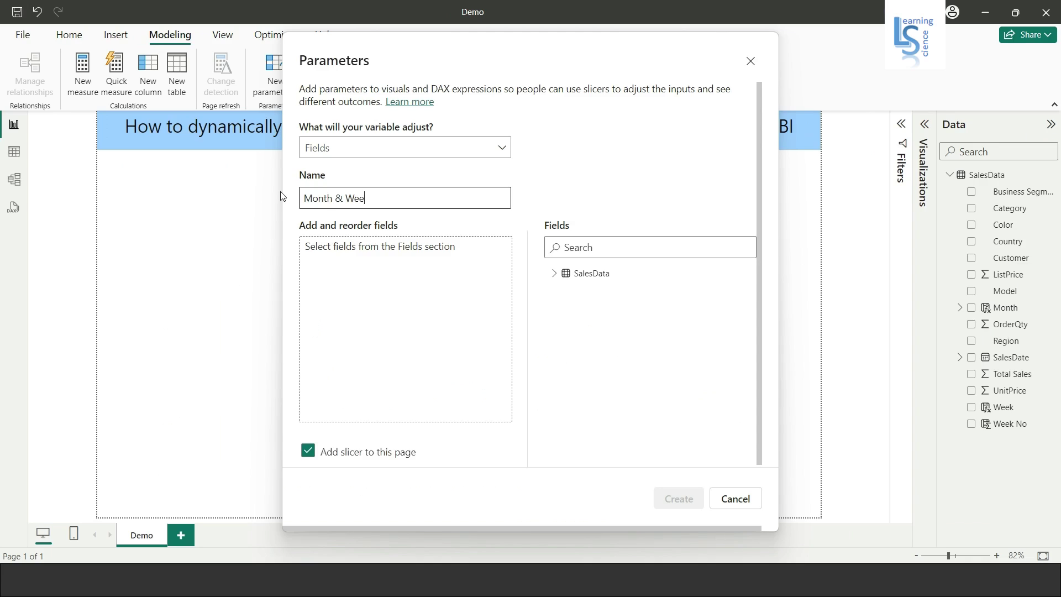
text(k)
- Add the Month and Week fields of SalesData to the parameter, in that order
click(555, 274)
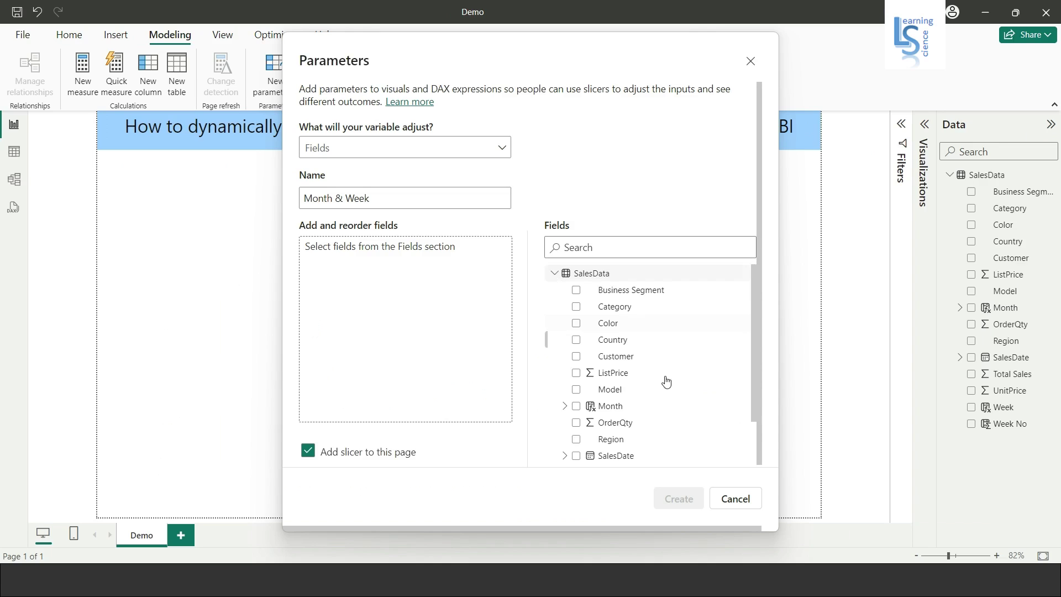
scroll(667, 381, down, 3)
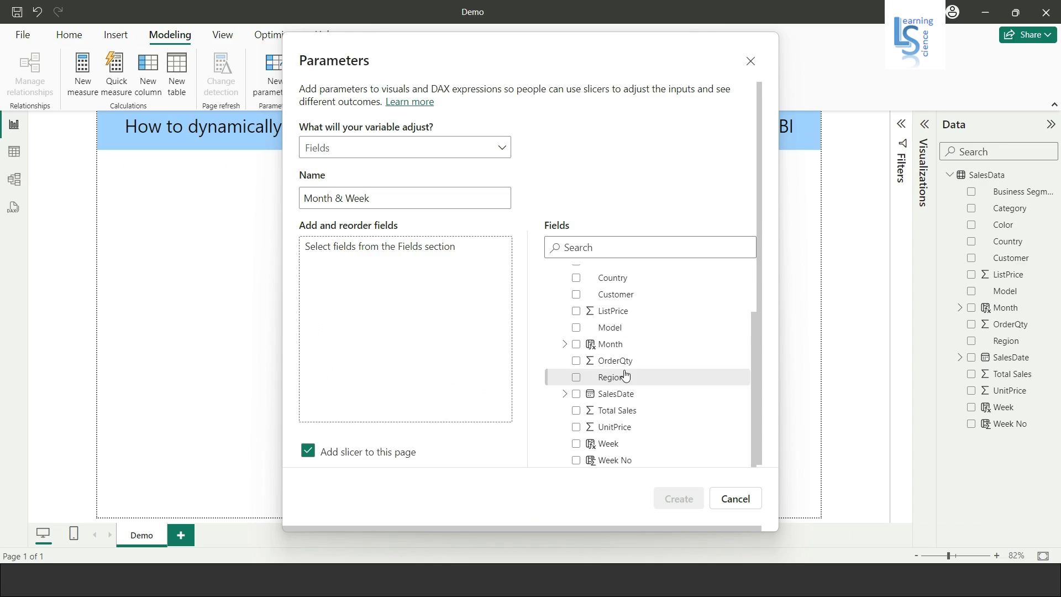
click(575, 345)
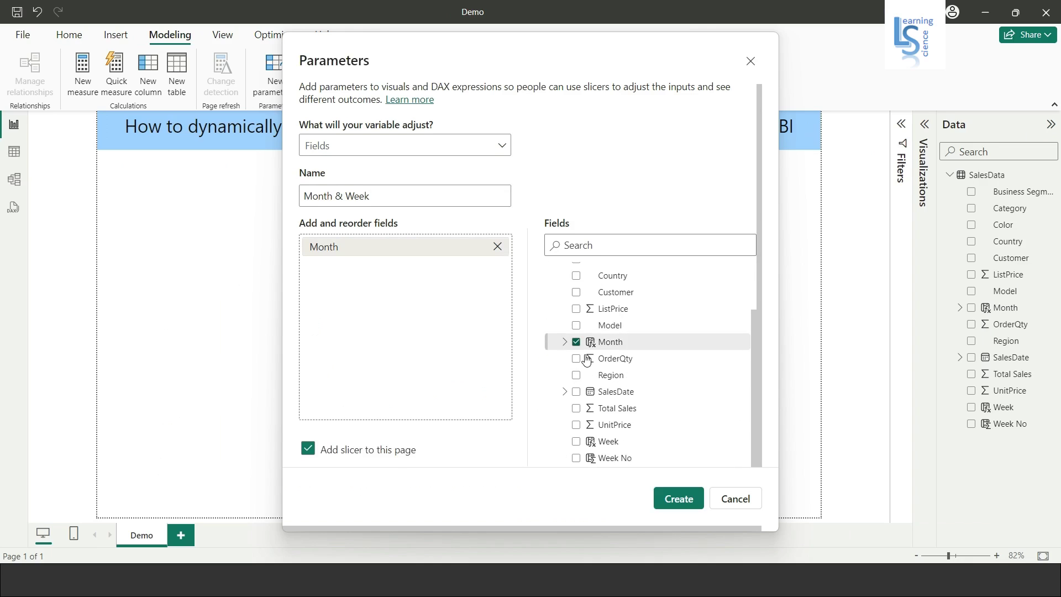
click(577, 444)
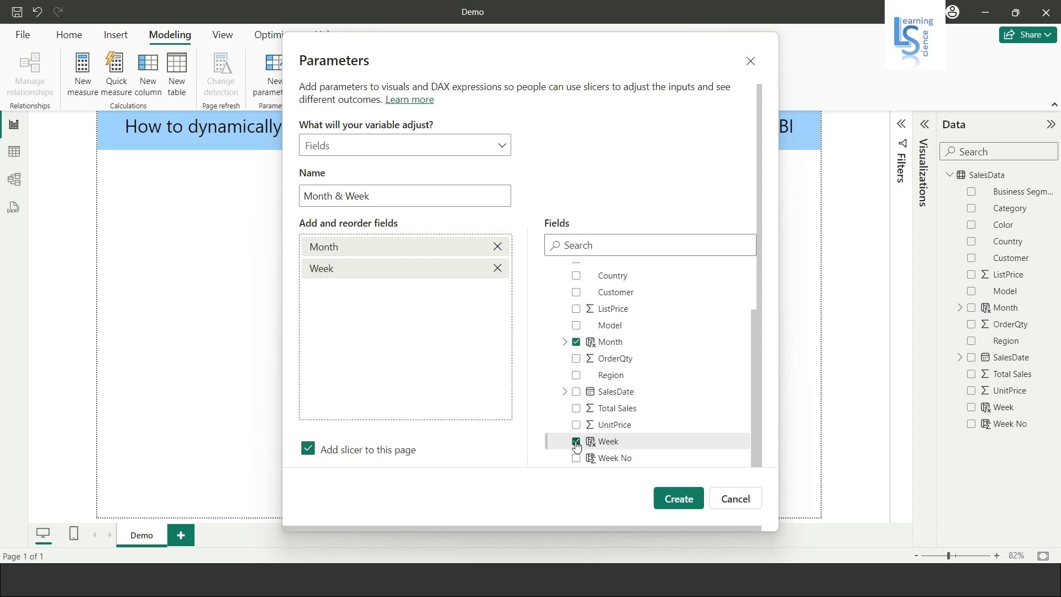
- Create the parameter with its page slicer, and narrow the slicer and place it just below the title banner
click(678, 500)
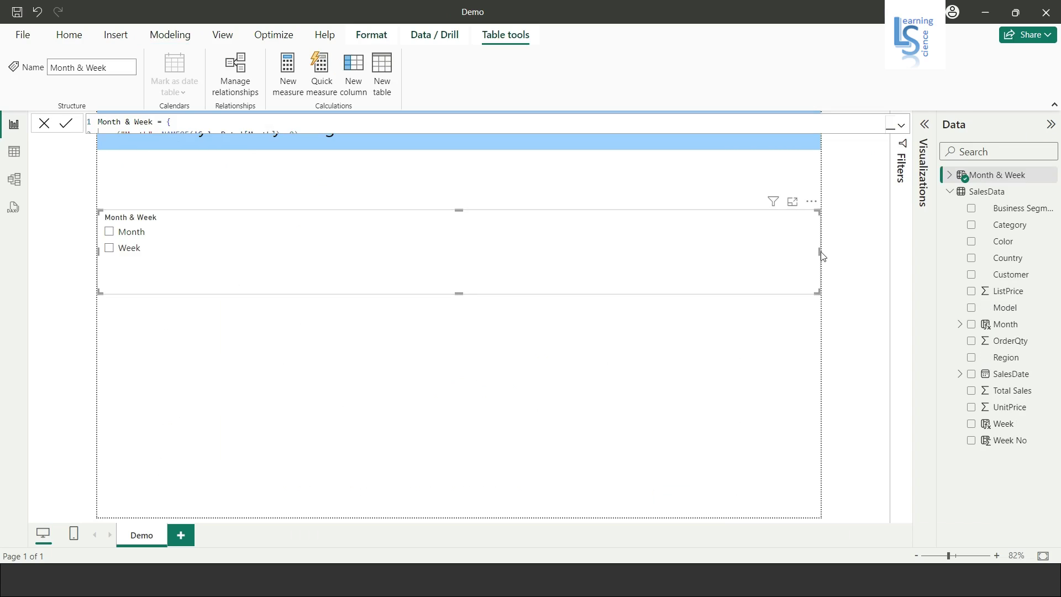
drag(818, 251, 215, 236)
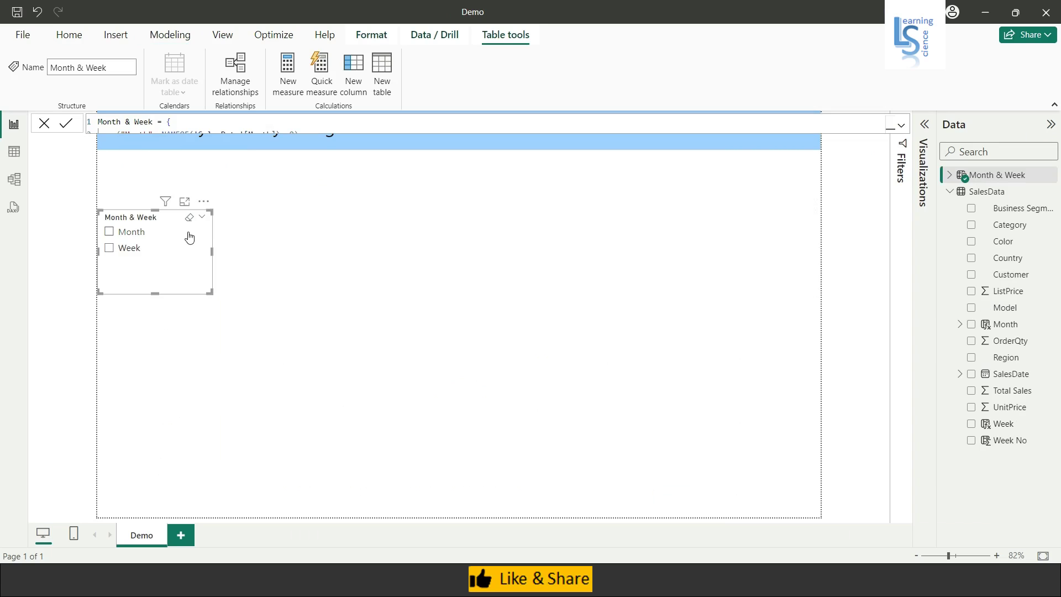
drag(201, 207, 209, 161)
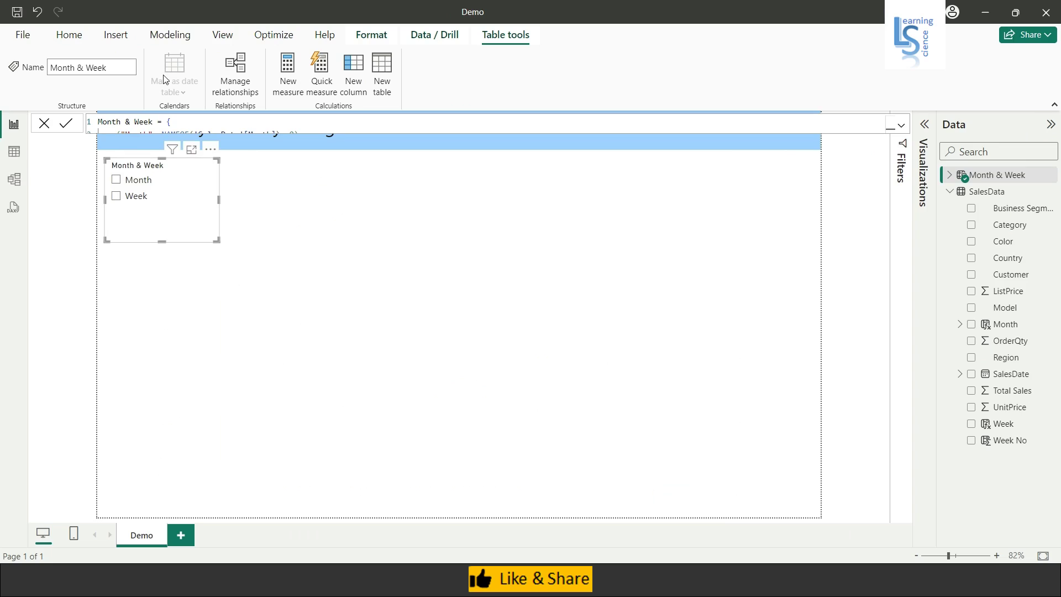
- Open the Power Query Editor and start a manually entered table with its column named Measure Type
click(80, 37)
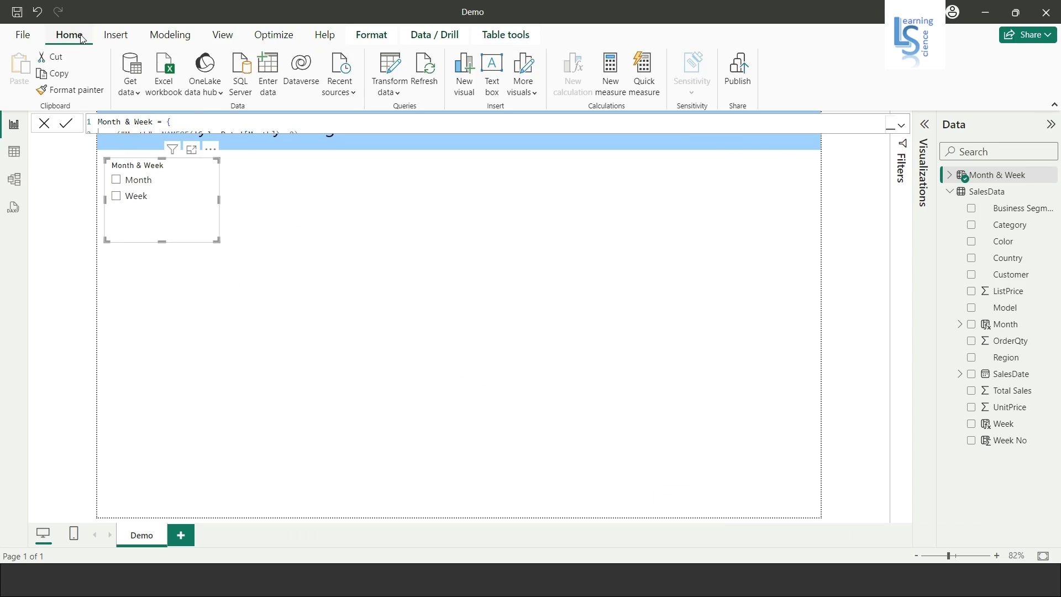
click(399, 93)
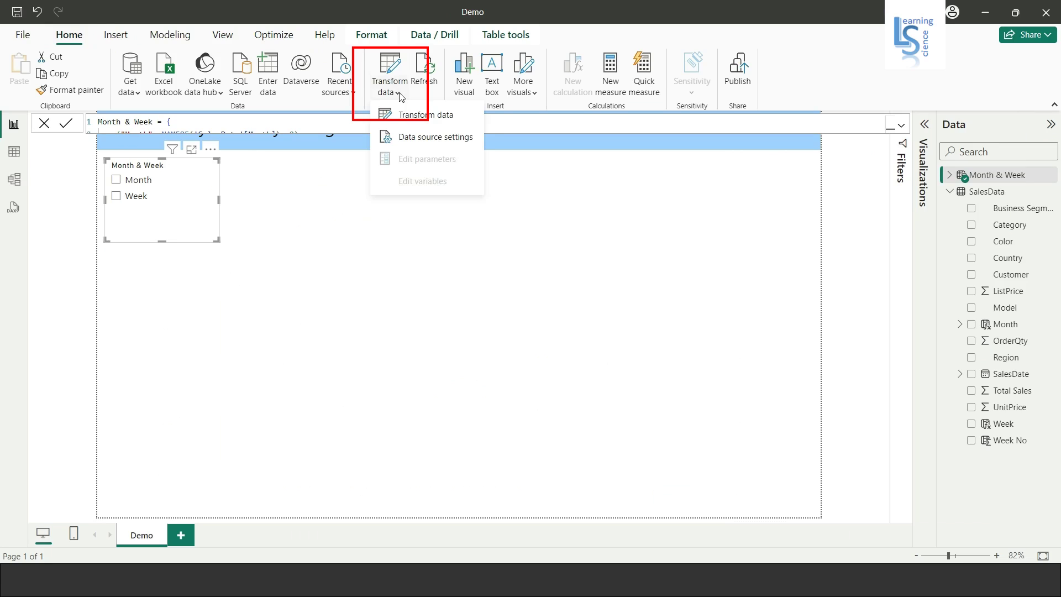
click(427, 116)
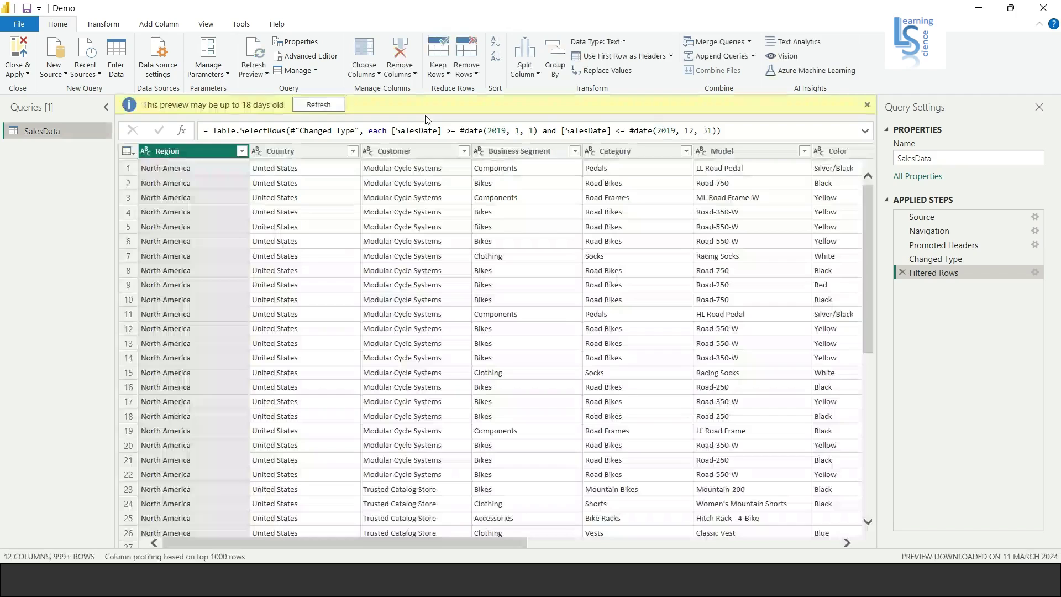
click(120, 79)
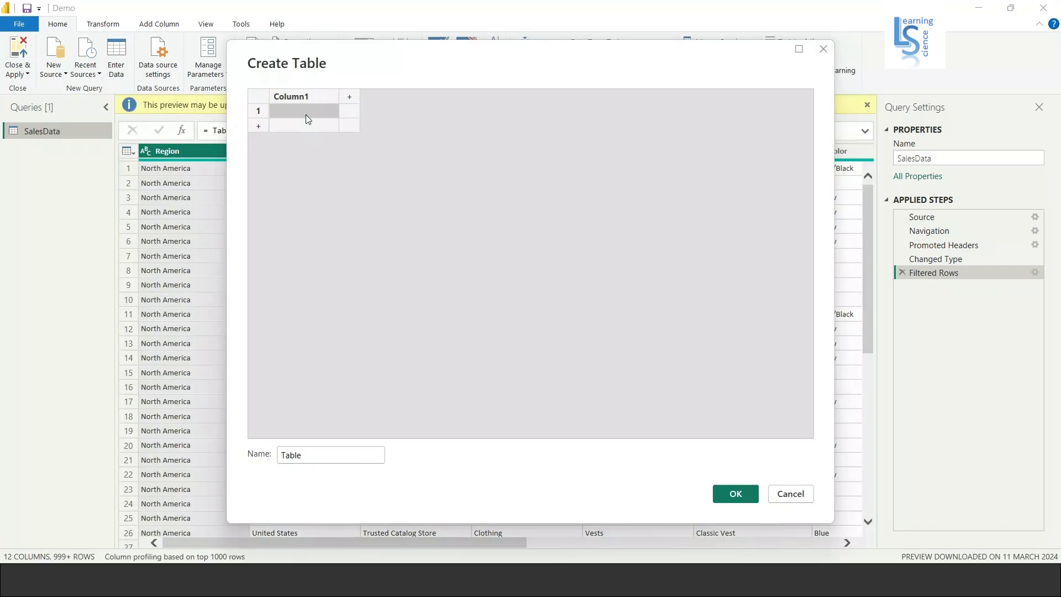
double_click(308, 106)
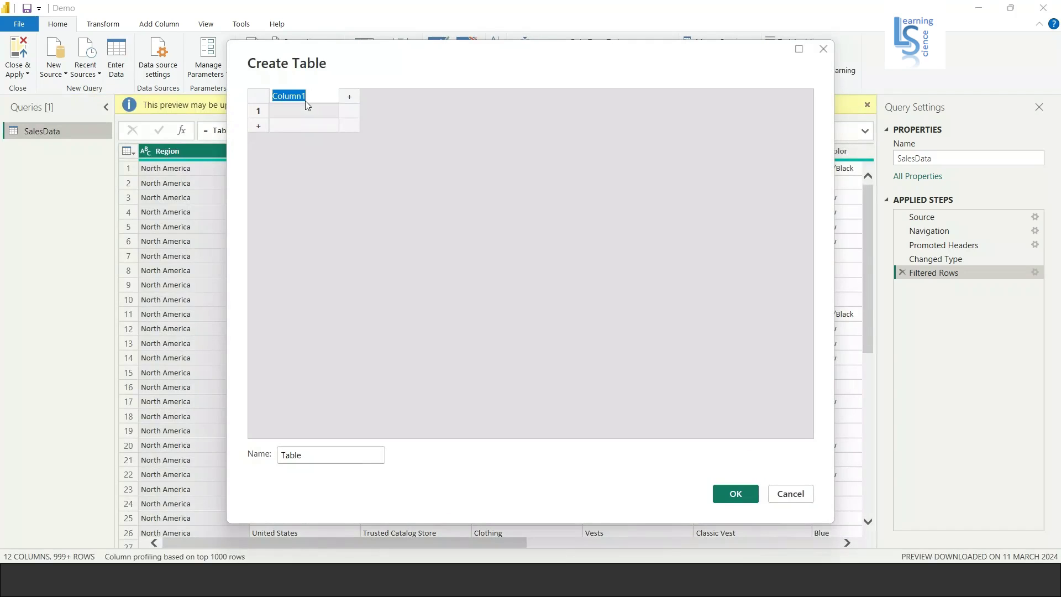
text(M)
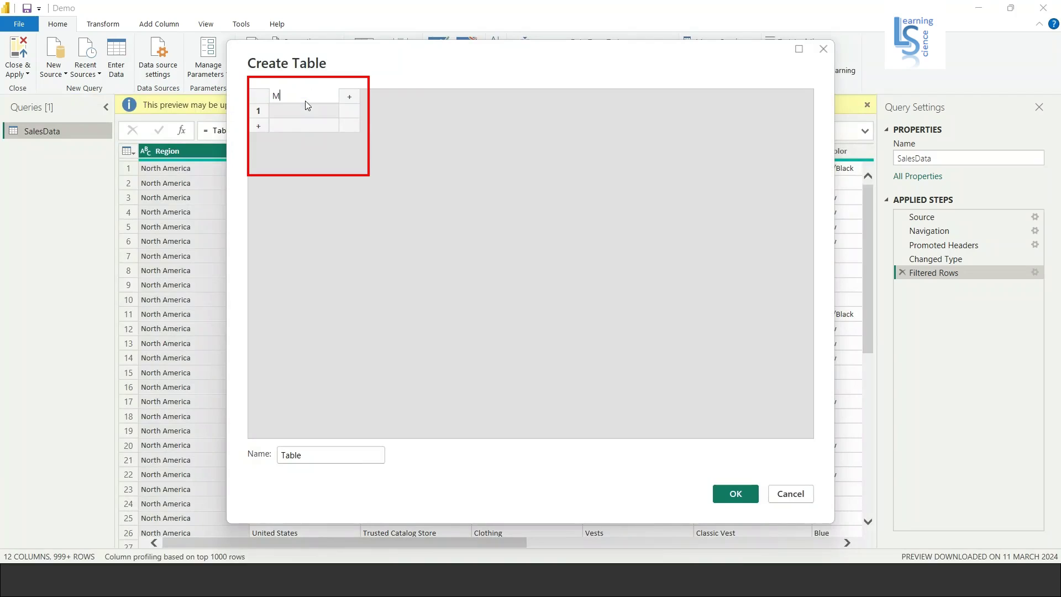
text(easure Type)
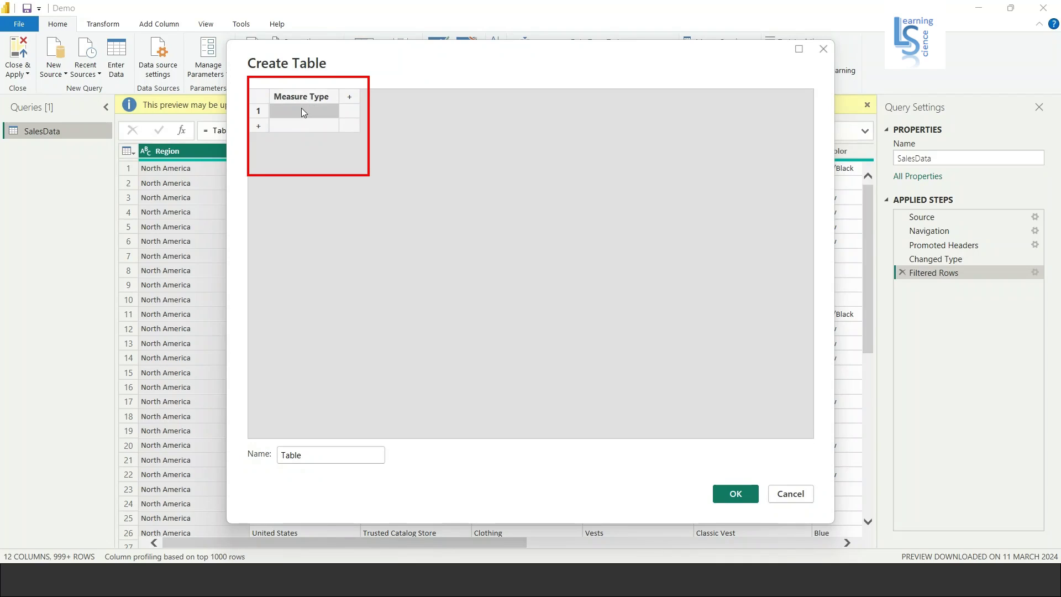
- Enter Order Qty and Total Sales as the two rows of the Measure Type column
click(303, 112)
text(Order Qty)
click(294, 126)
text(S)
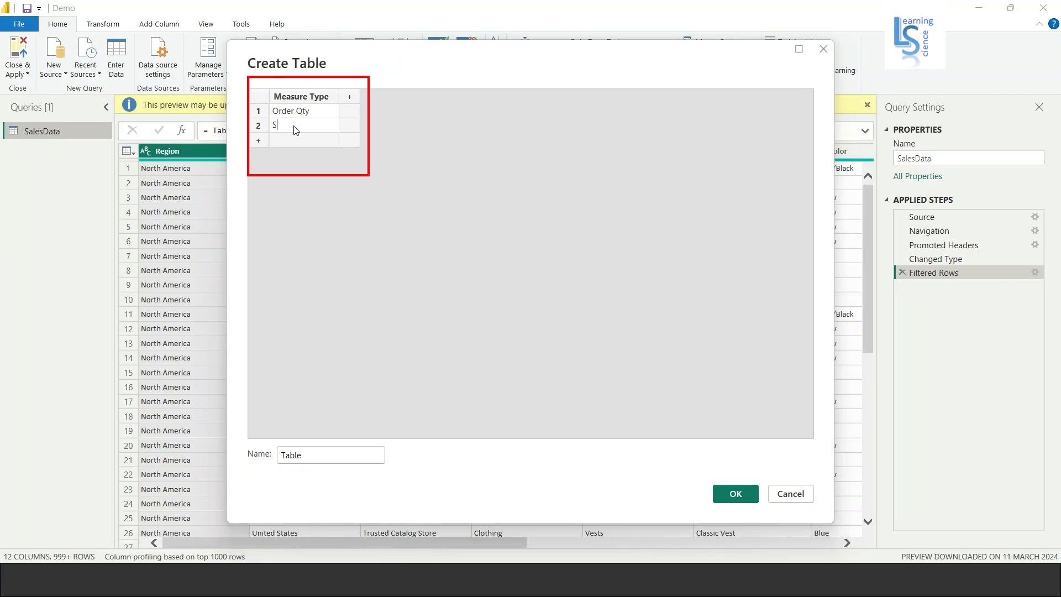
text(ales)
key(BackSpace)
key(BackSpace)
key(BackSpace)
key(BackSpace)
key(BackSpace)
text(Total Sales)
- Name the new table MeasureTable, create it, and apply the query changes to return to the report
double_click(316, 456)
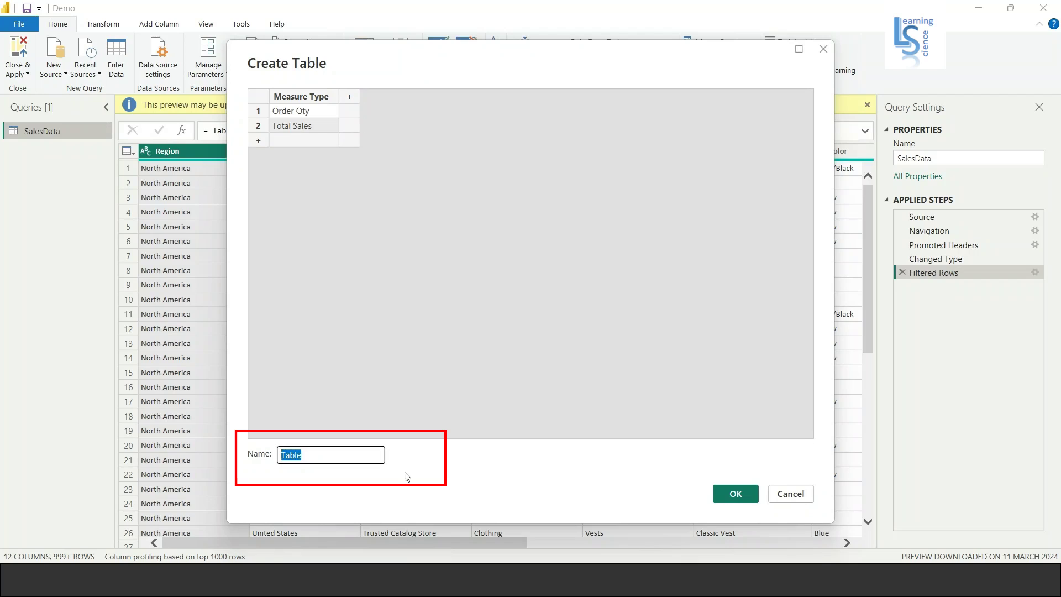
text(MeasureTable)
click(747, 497)
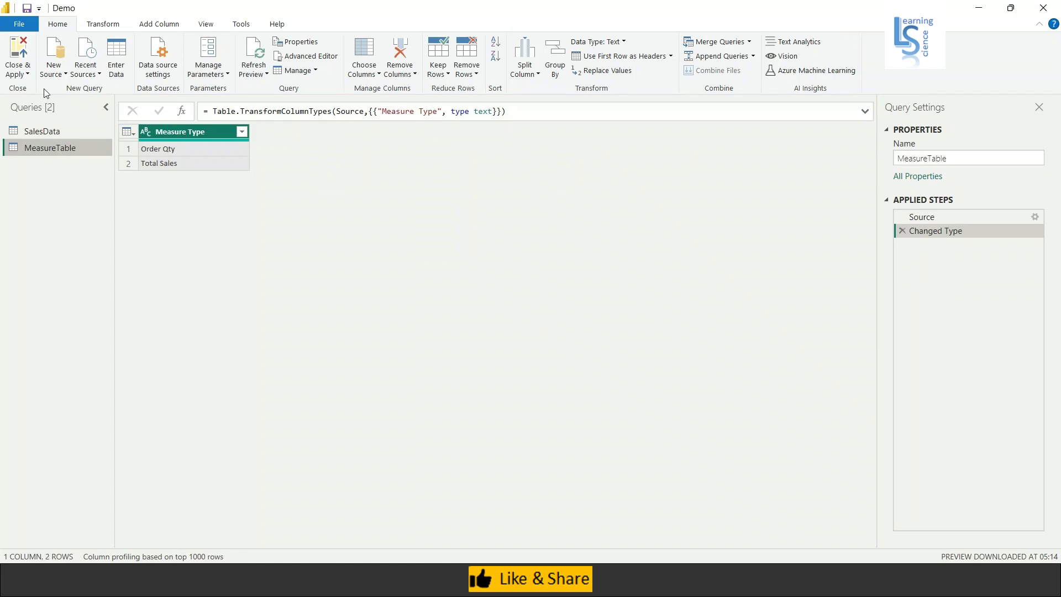
click(27, 74)
click(40, 90)
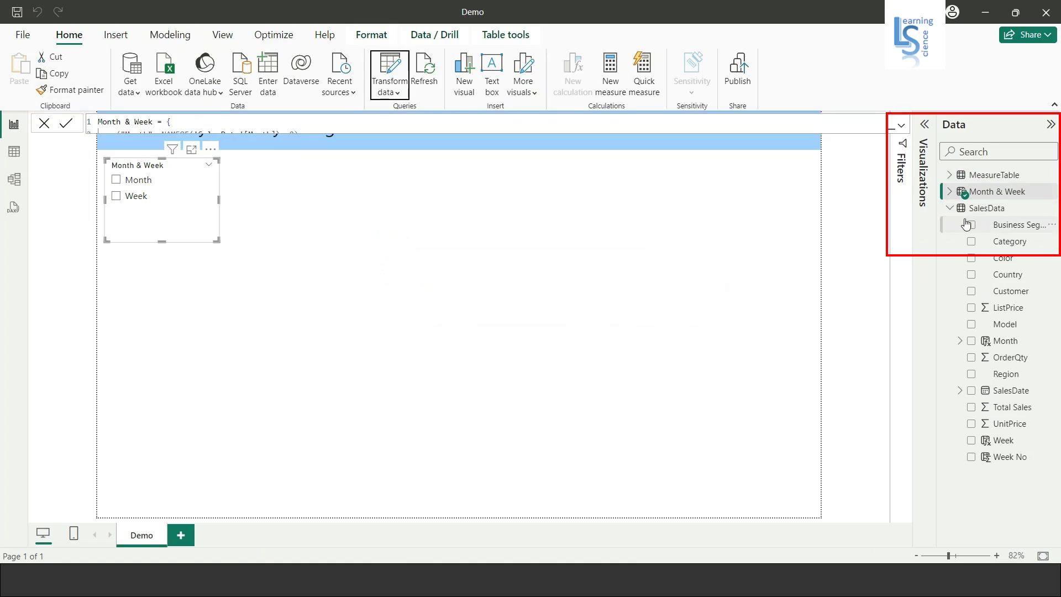
- Add a new empty slicer to the page and place it beside the Month & Week slicer
click(950, 191)
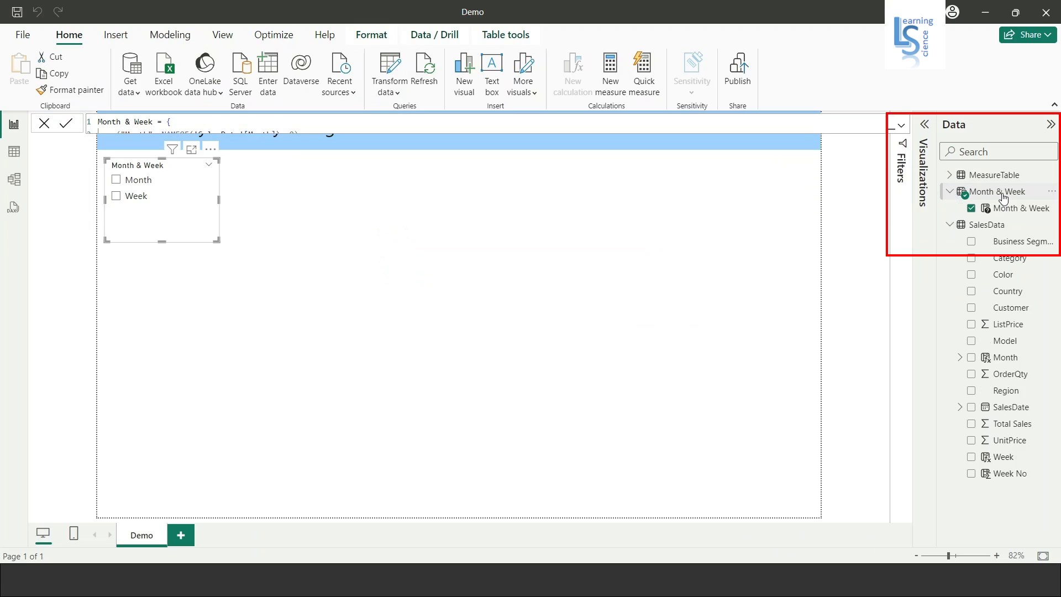
click(951, 176)
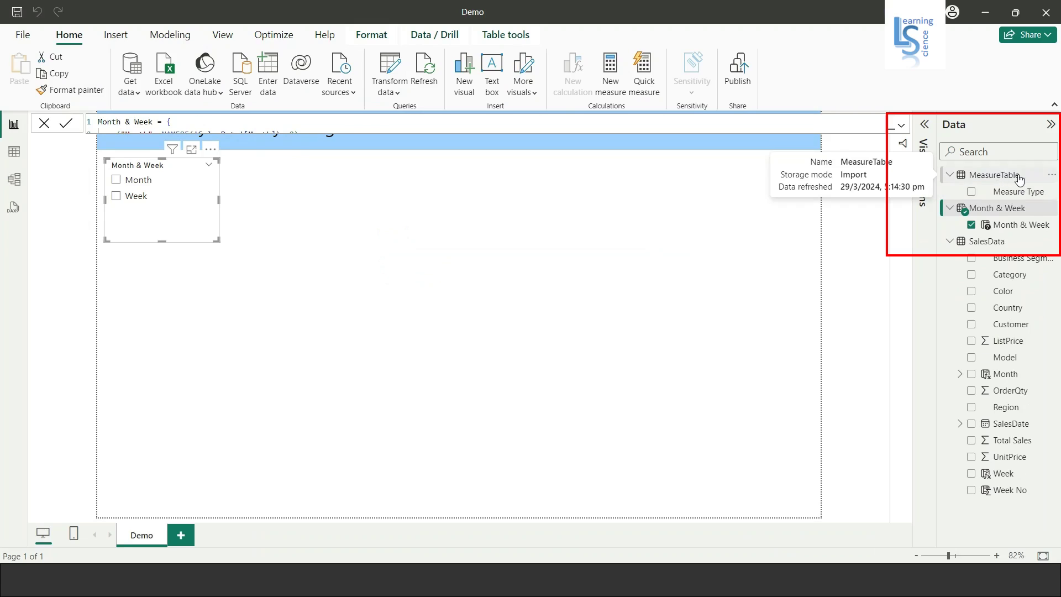
click(927, 126)
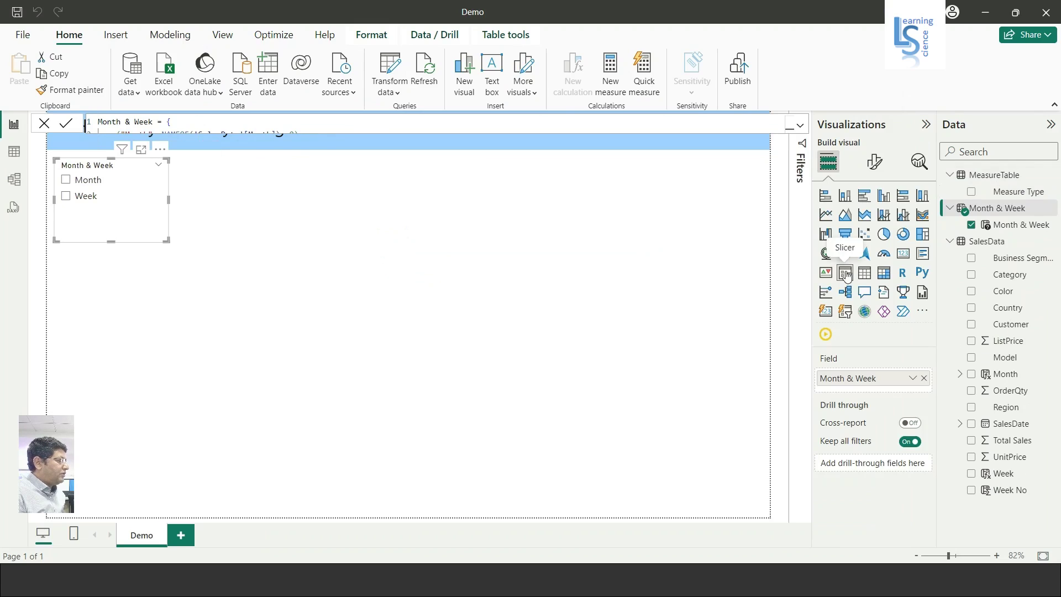
key(Escape)
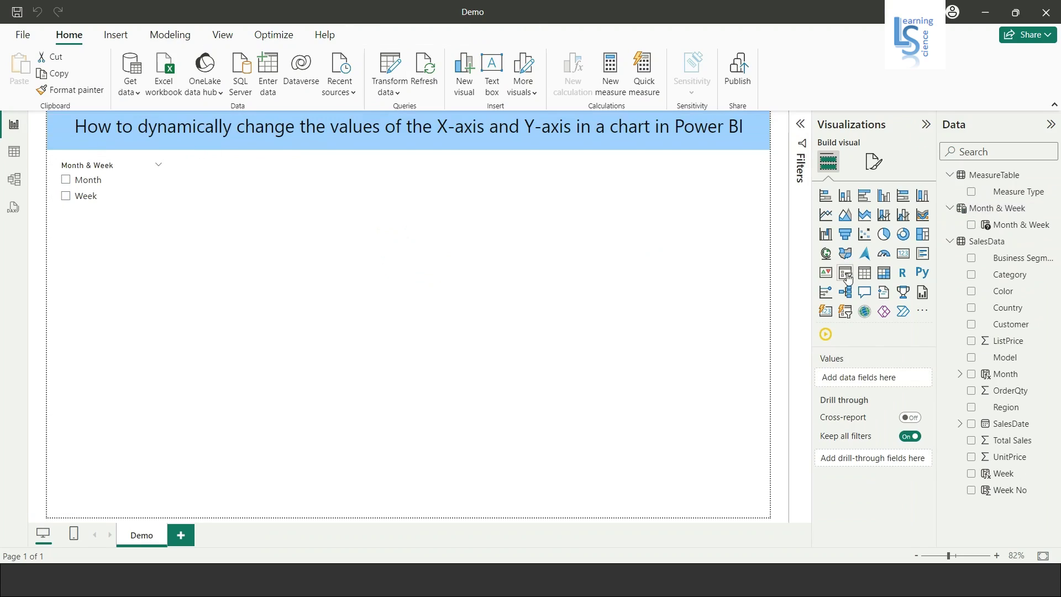
click(845, 273)
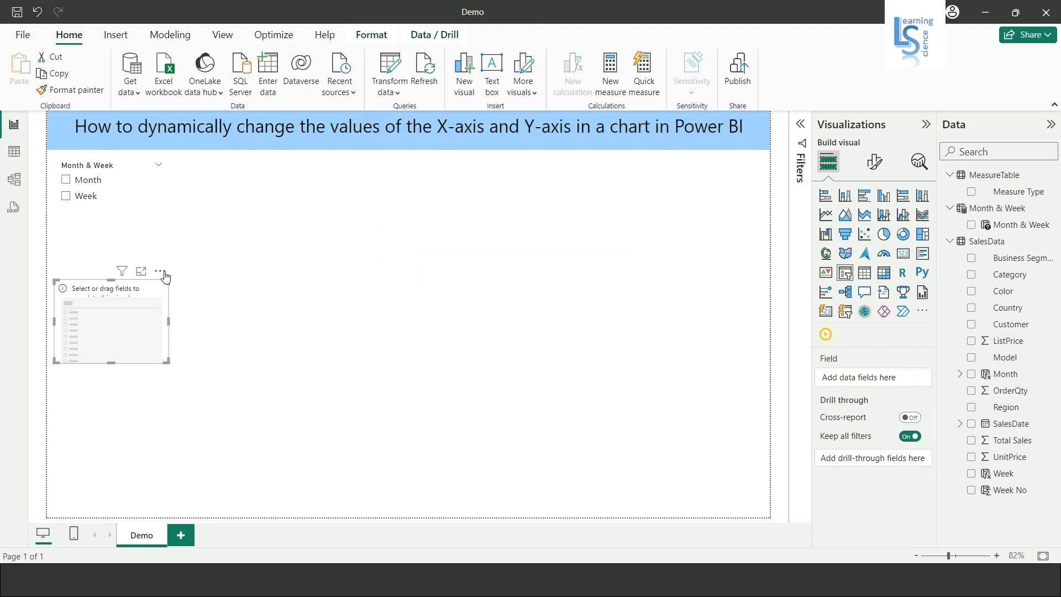
drag(165, 271, 299, 145)
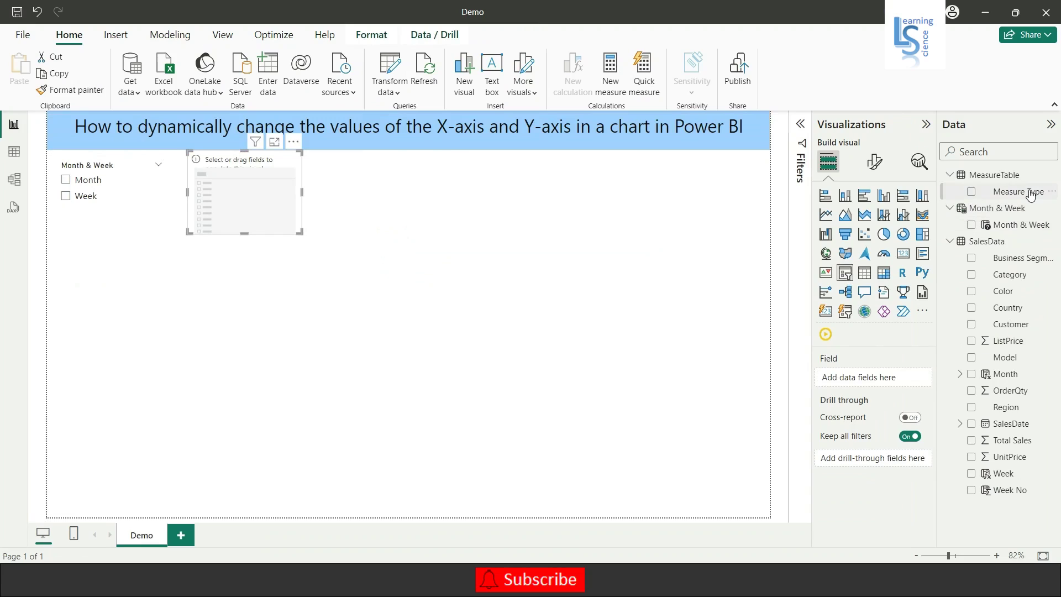
- Fill the new slicer with Measure Type from MeasureTable and align it level with the Month & Week slicer
drag(1030, 194, 882, 378)
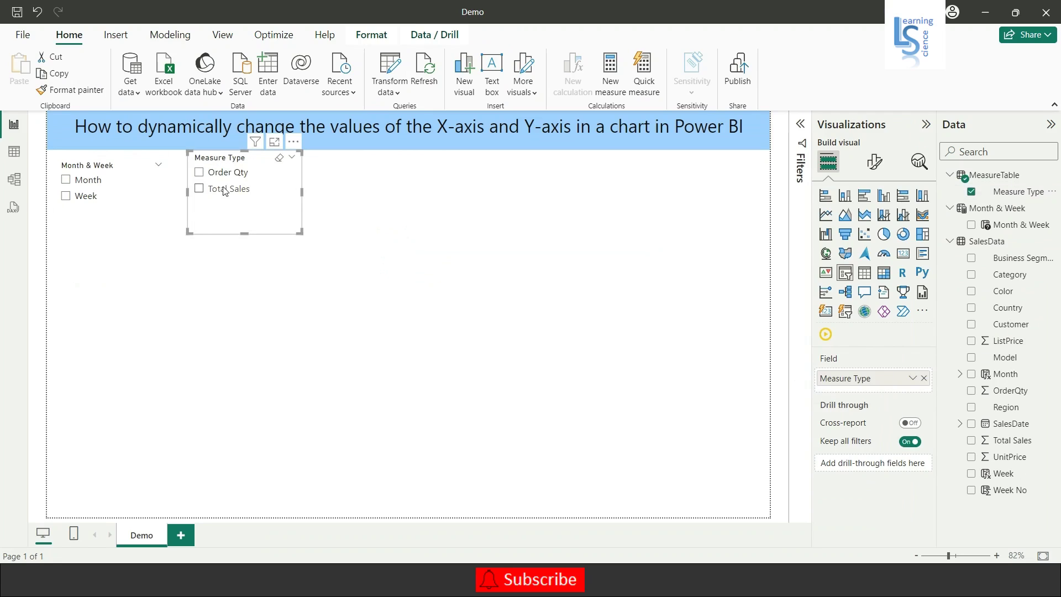
click(363, 245)
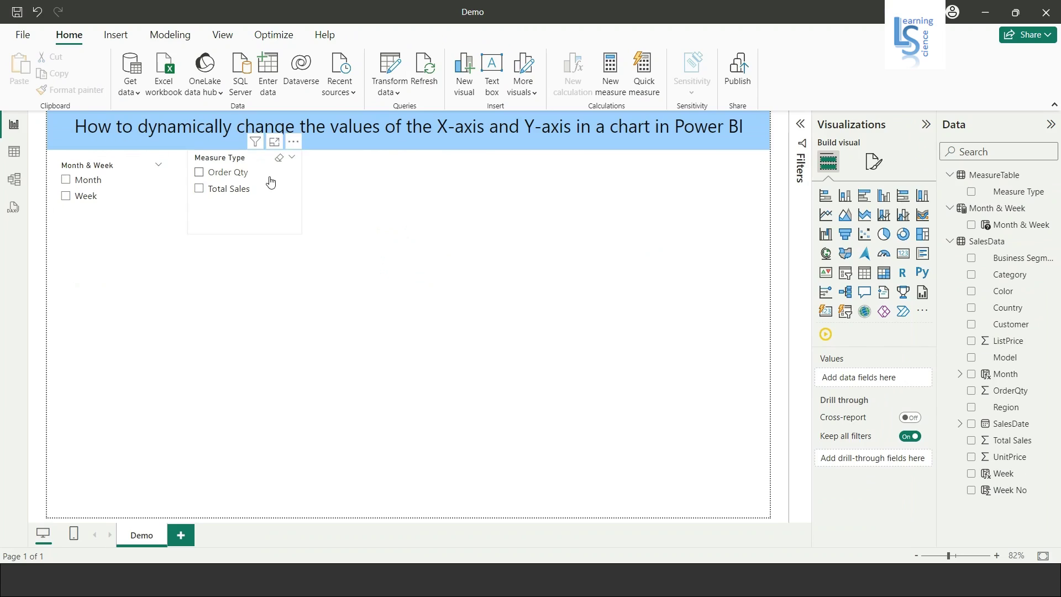
mouse_move(271, 183)
mouse_down()
mouse_move(275, 192)
mouse_move(267, 186)
mouse_up()
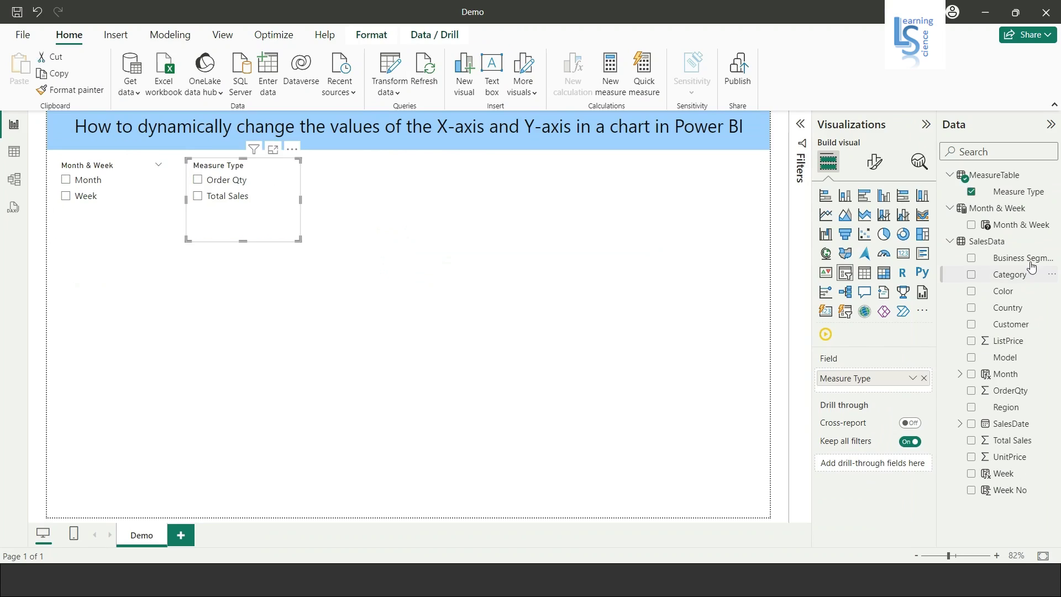
- Start a new measure in the SalesData table and enlarge the formula text
right_click(1010, 263)
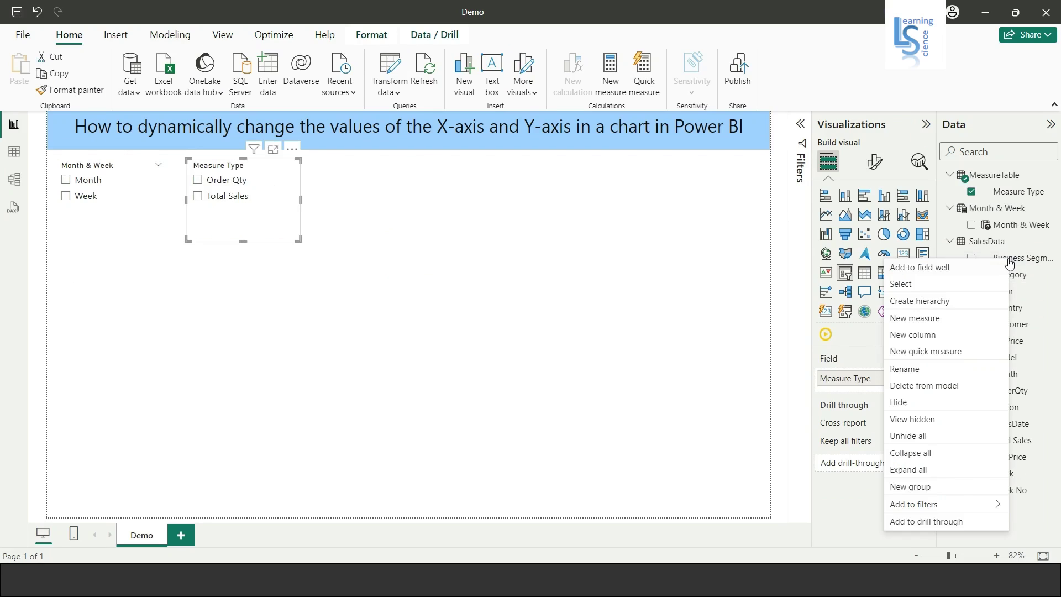
click(920, 319)
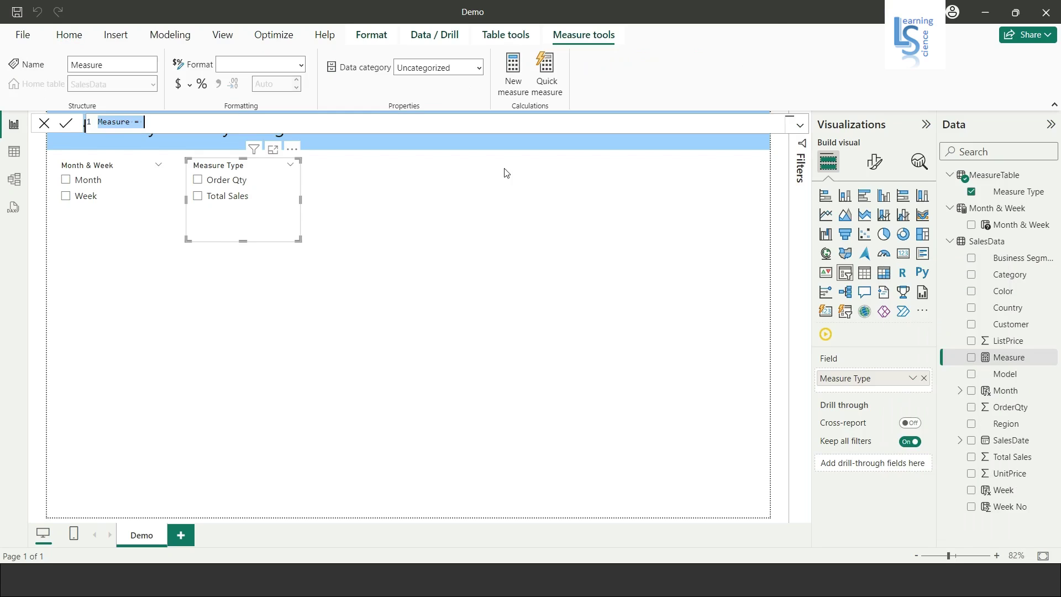
click(443, 125)
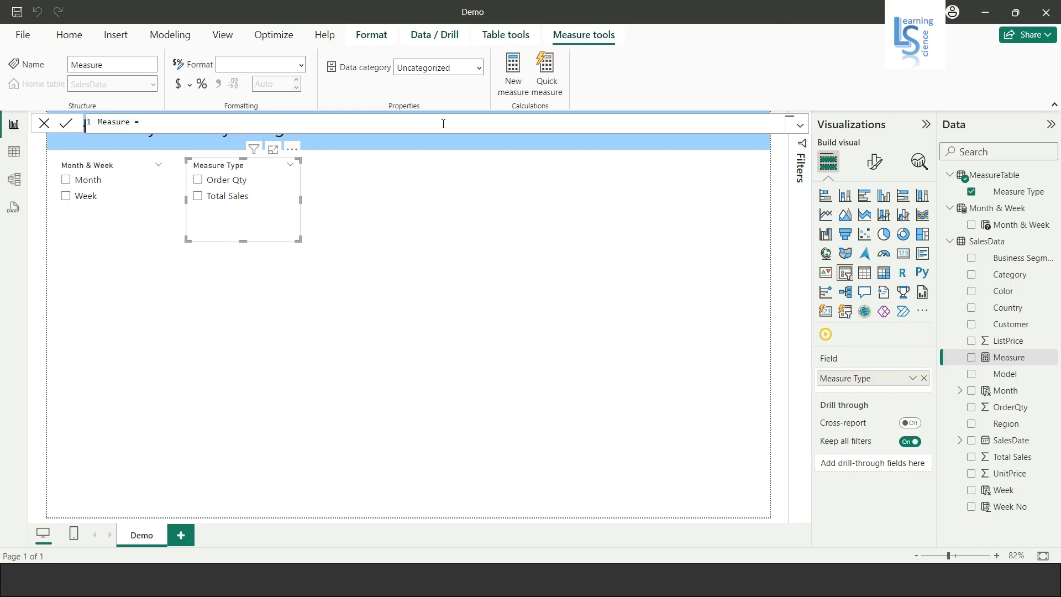
scroll(443, 124, up, 3)
scroll(444, 124, up, 2)
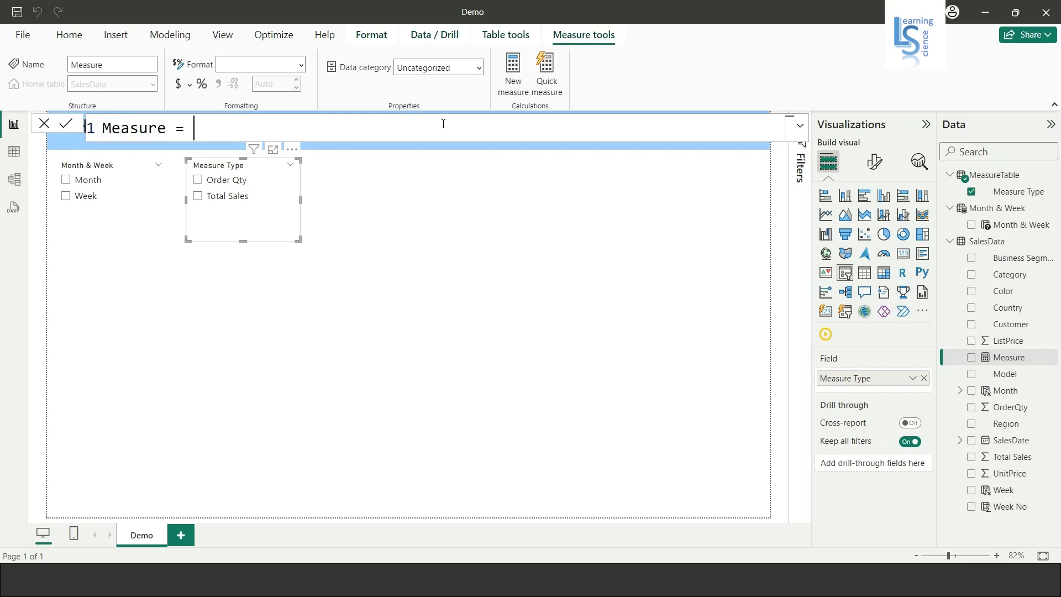
- Name the measure Sales_Order Qty and begin a new formula line below the name
drag(166, 128, 101, 128)
text(Sa)
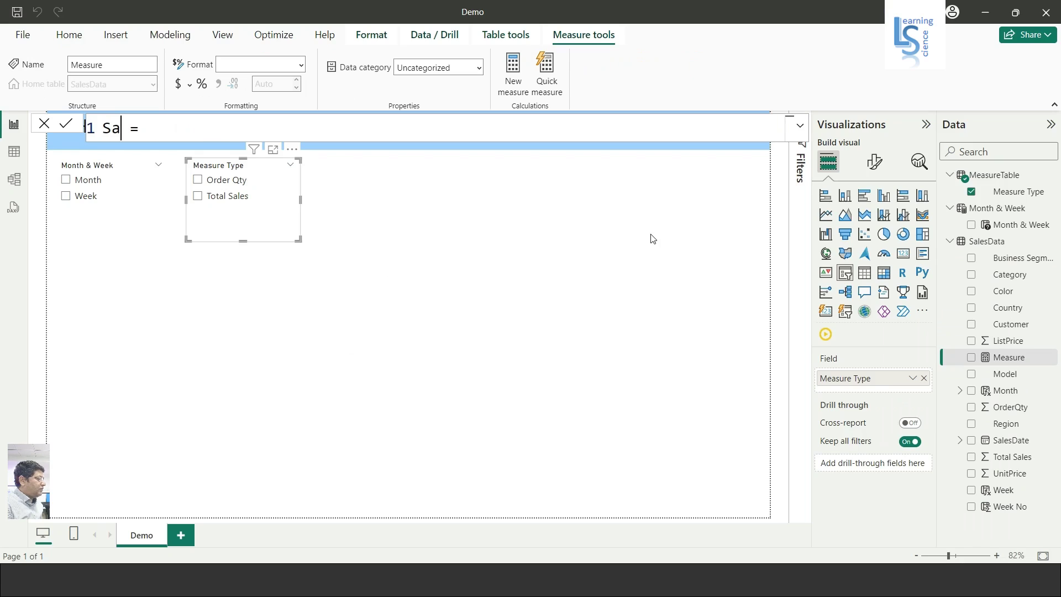
text(les_Or)
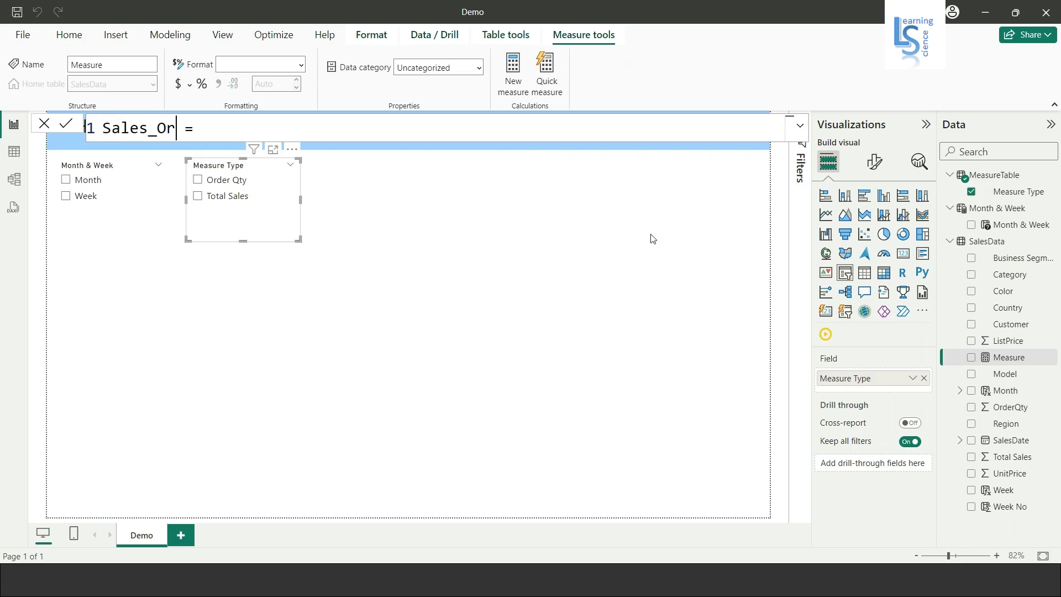
text(ede)
key(BackSpace)
key(BackSpace)
key(BackSpace)
text(der Qty)
key(Right)
key(shift+Return)
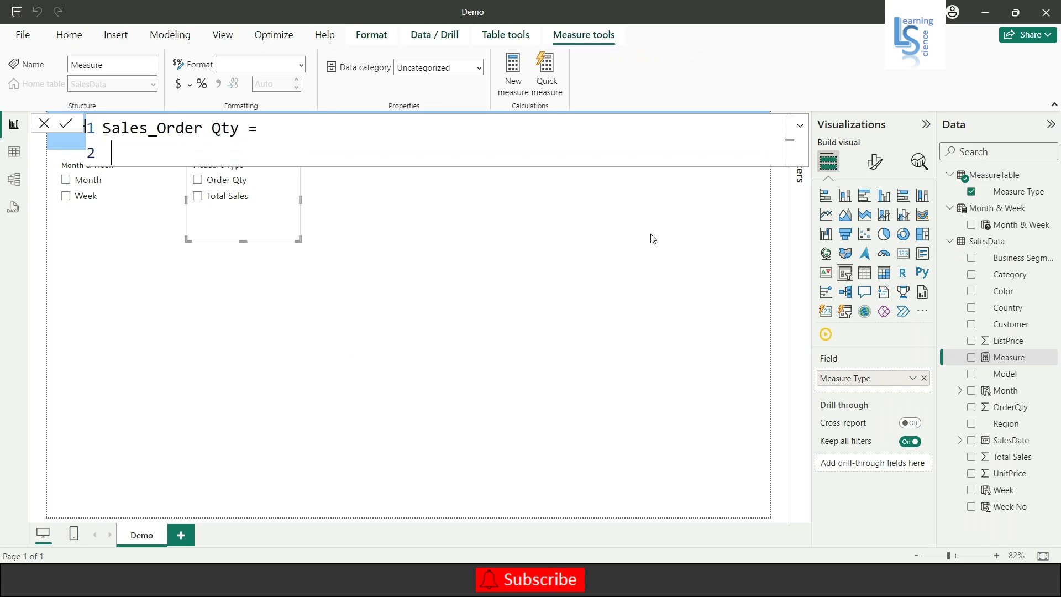
- Define the variable selected in the measure as SELECTEDVALUE(MeasureTable[Measure Type])
text(var)
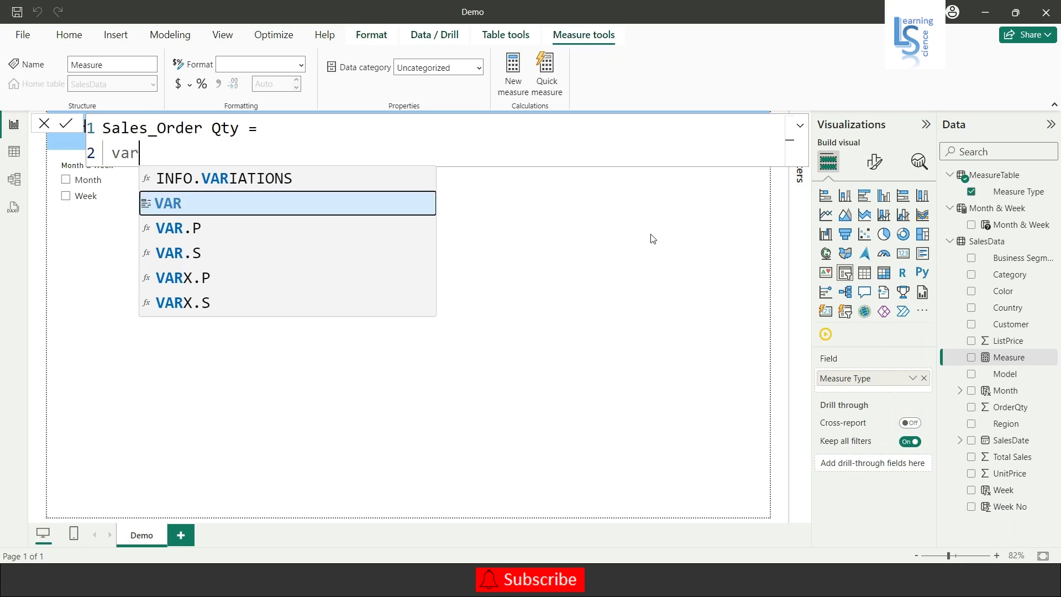
text( sel)
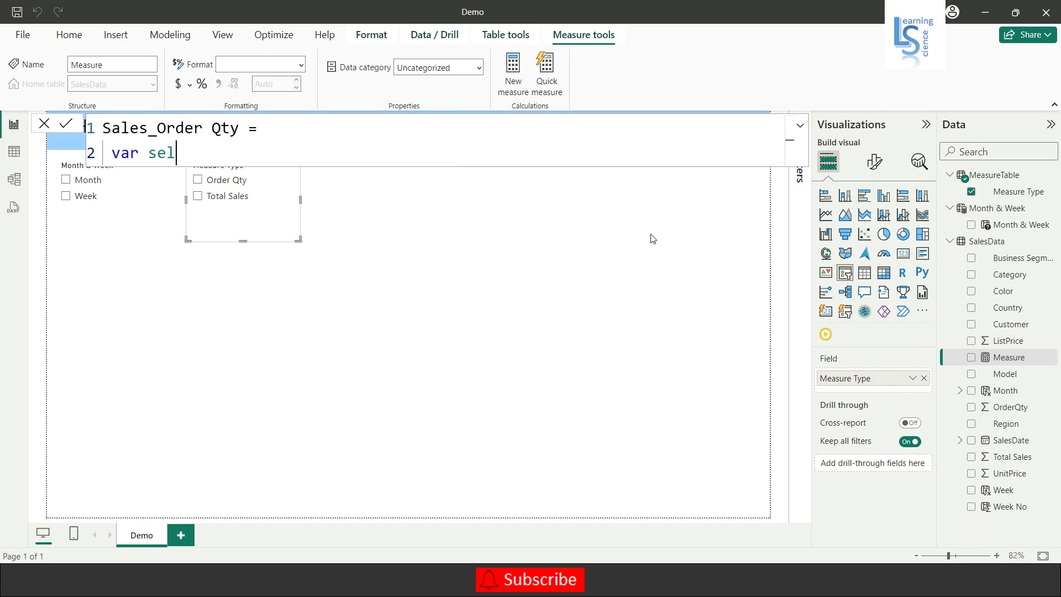
text(ected = S)
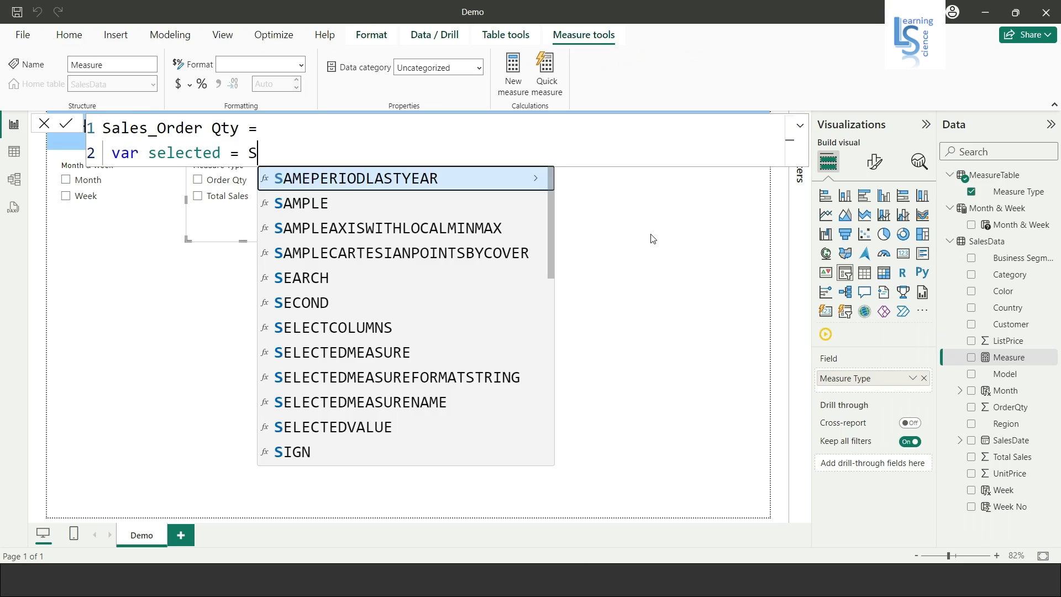
text(ele)
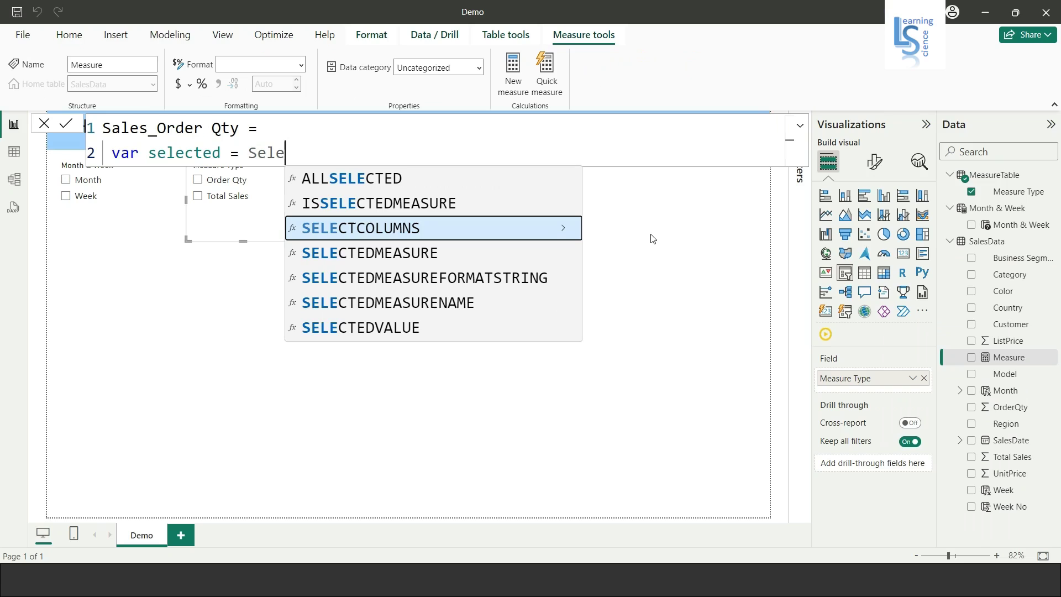
key(Down)
key(Down)
key(Down)
key(Down)
key(Tab)
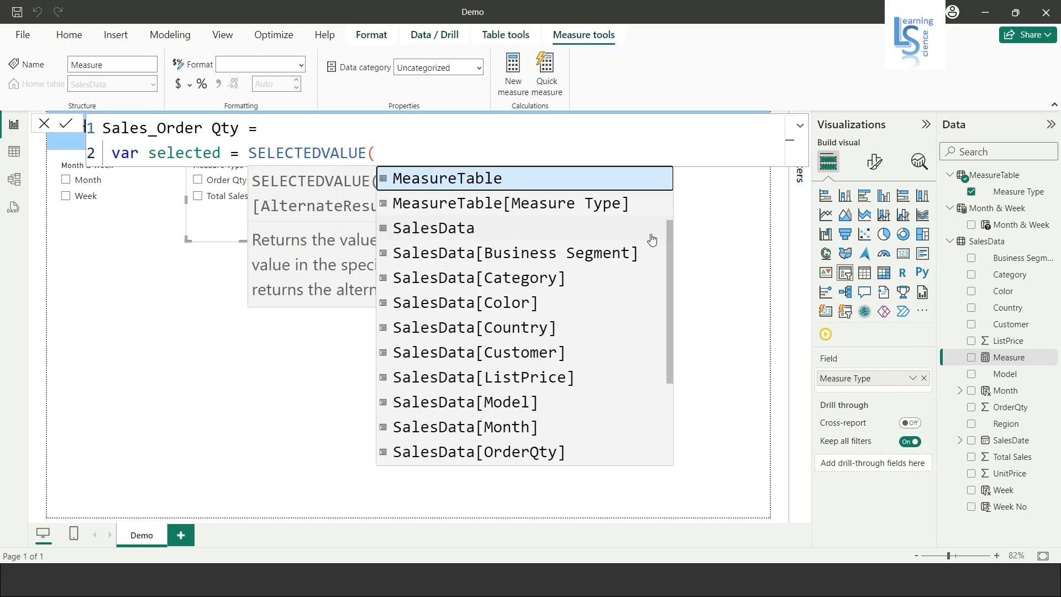
text(Me)
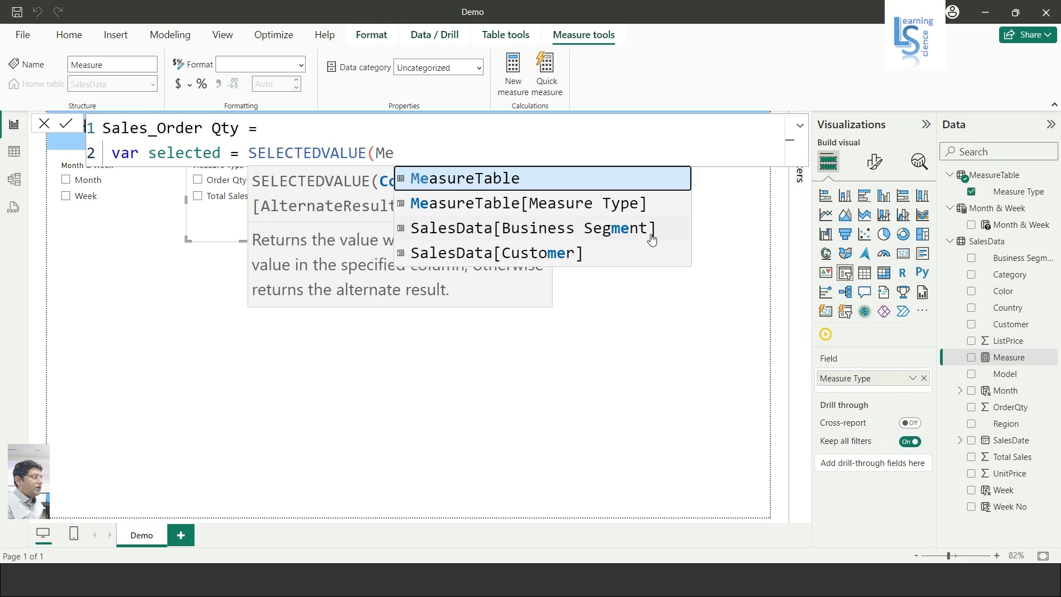
key(Down)
key(Tab)
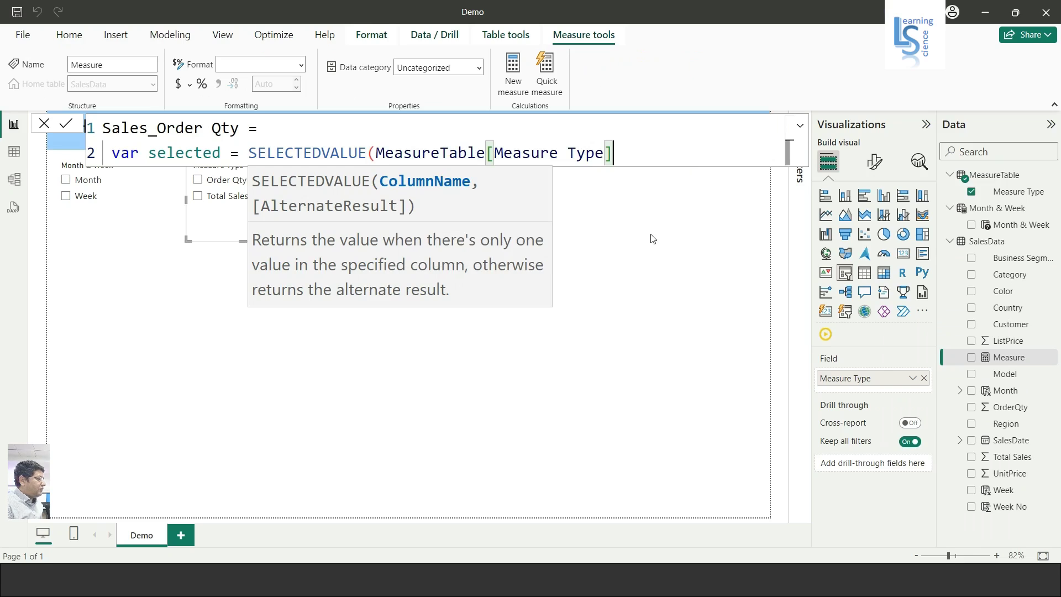
text())
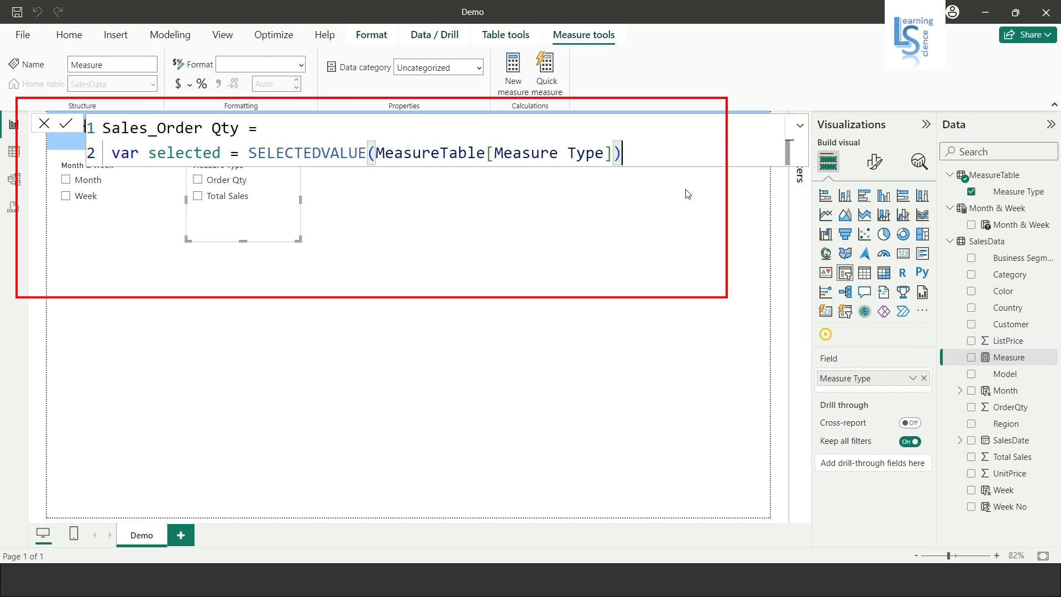
- Add a variable val on the next formula line, starting with an IF condition that tests selected = "Order Qty"
key(shift+Return)
text(if)
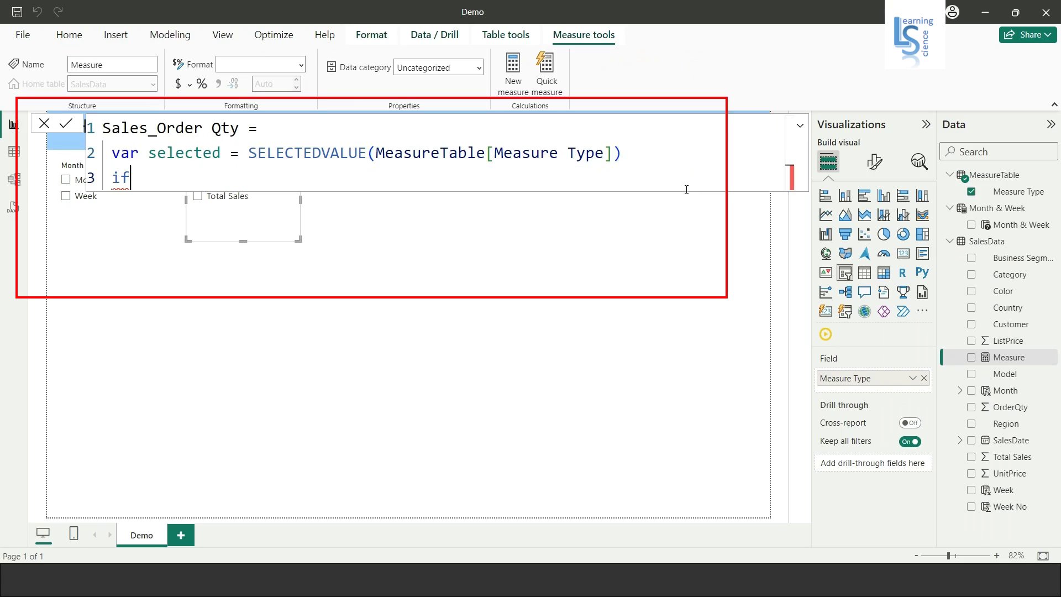
key(BackSpace)
key(BackSpace)
text(var va)
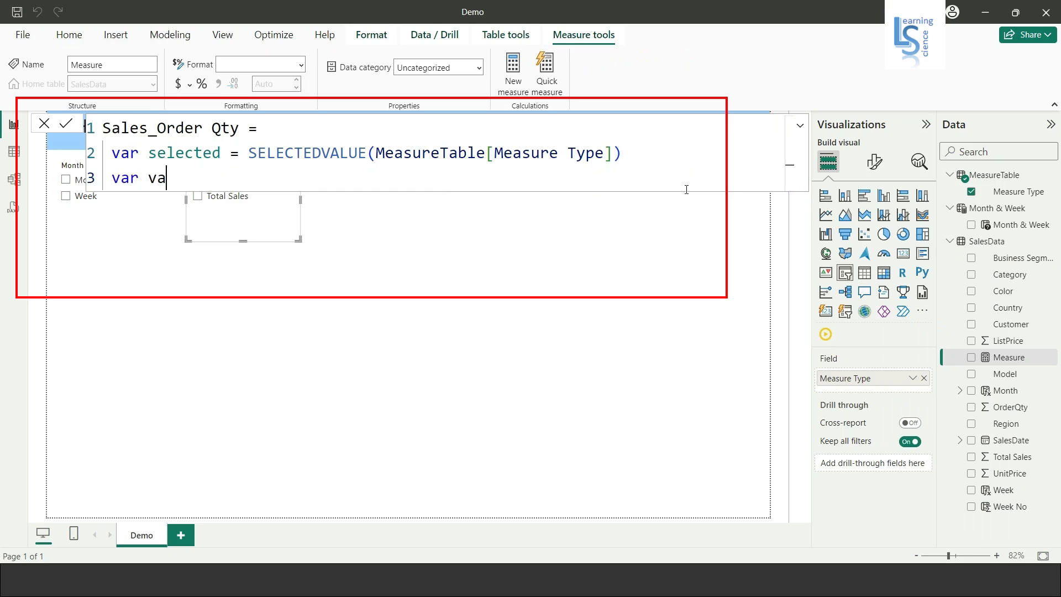
text(l = if)
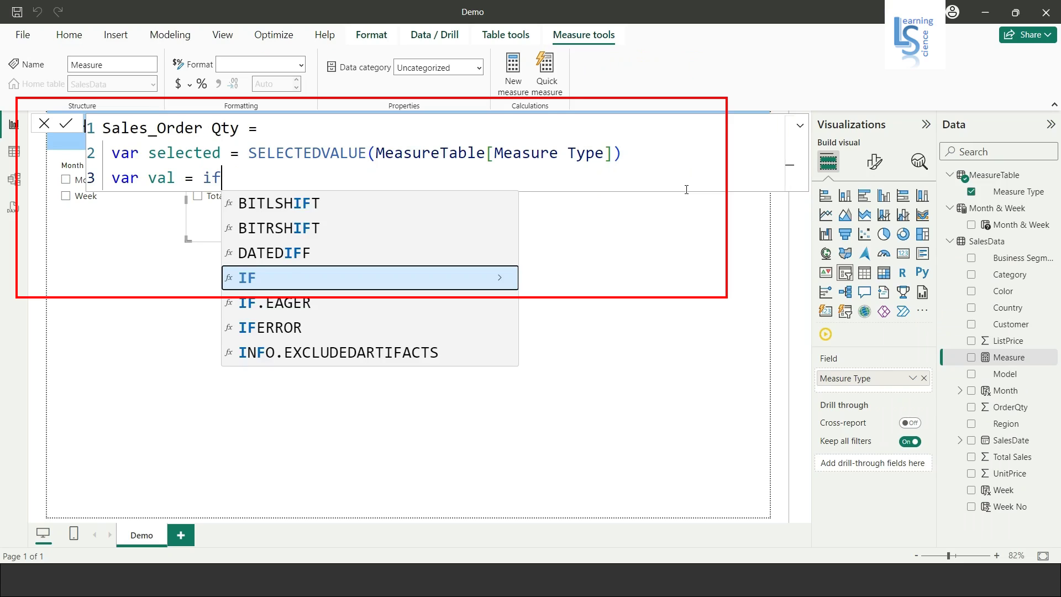
text((sele)
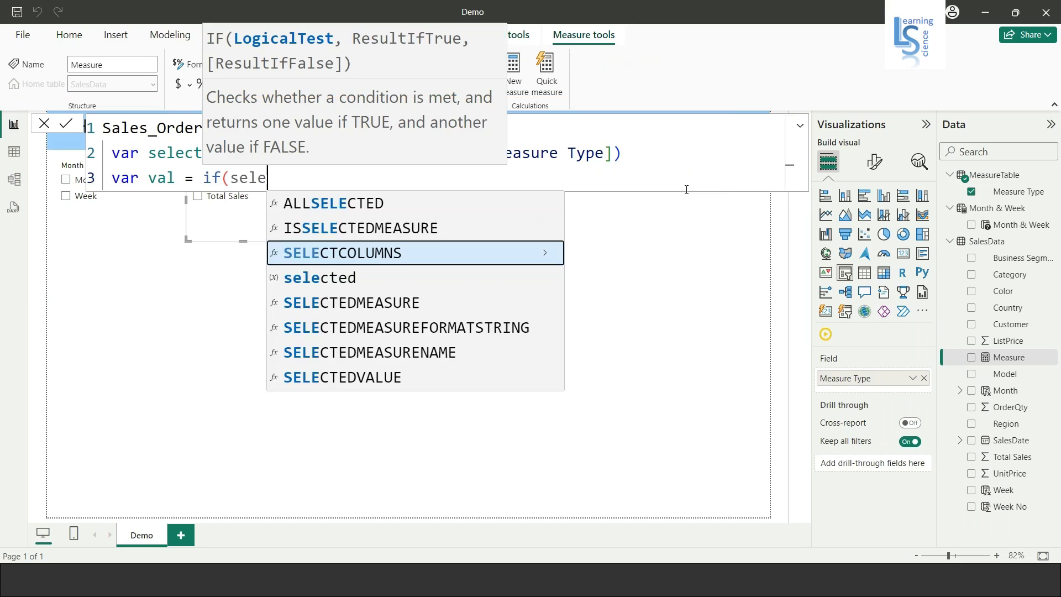
key(Down)
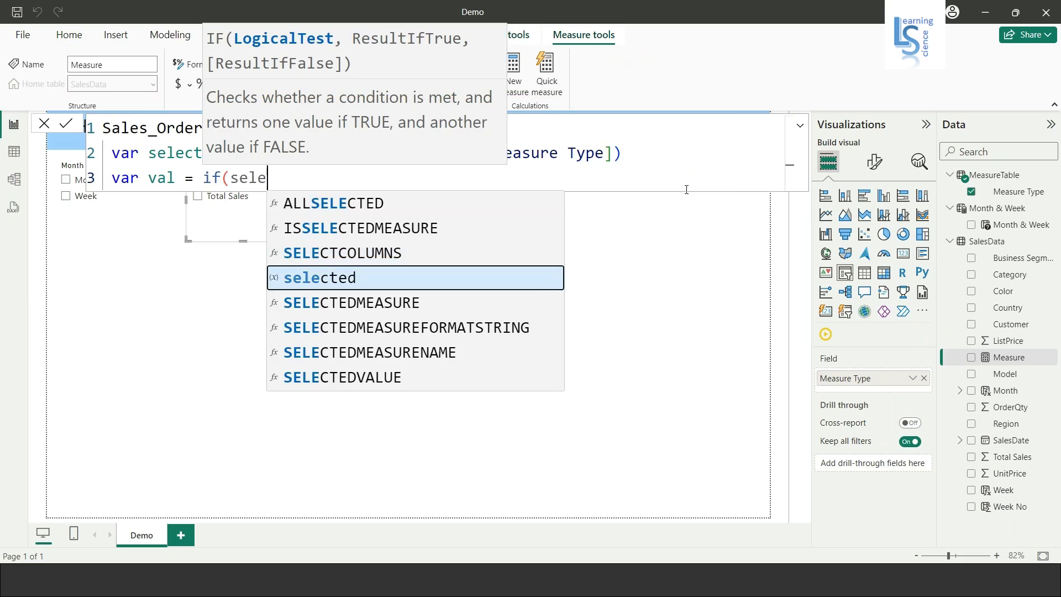
key(Tab)
text(=)
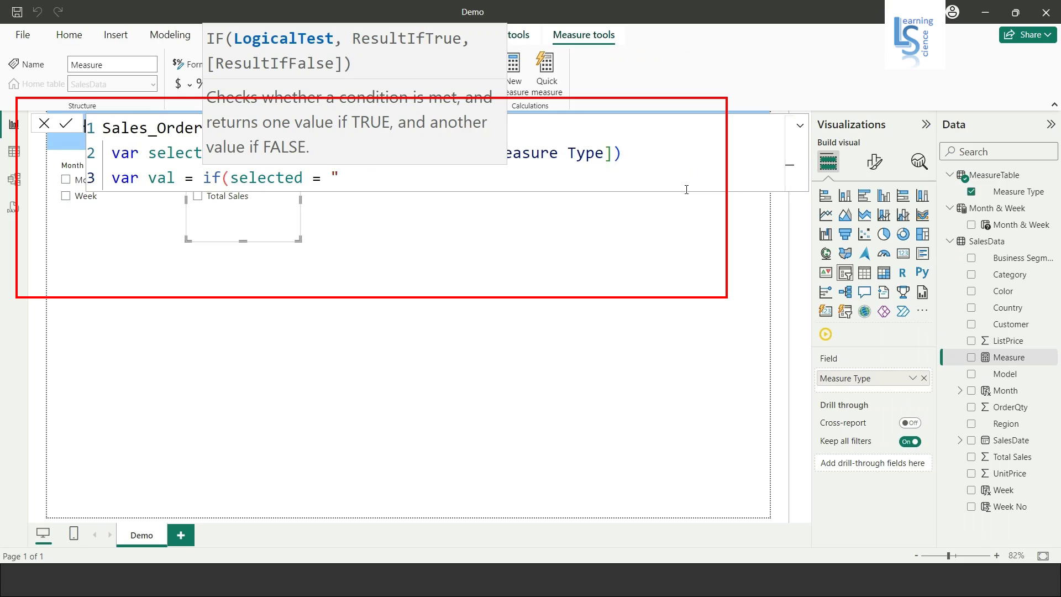
text( "Order Qty",)
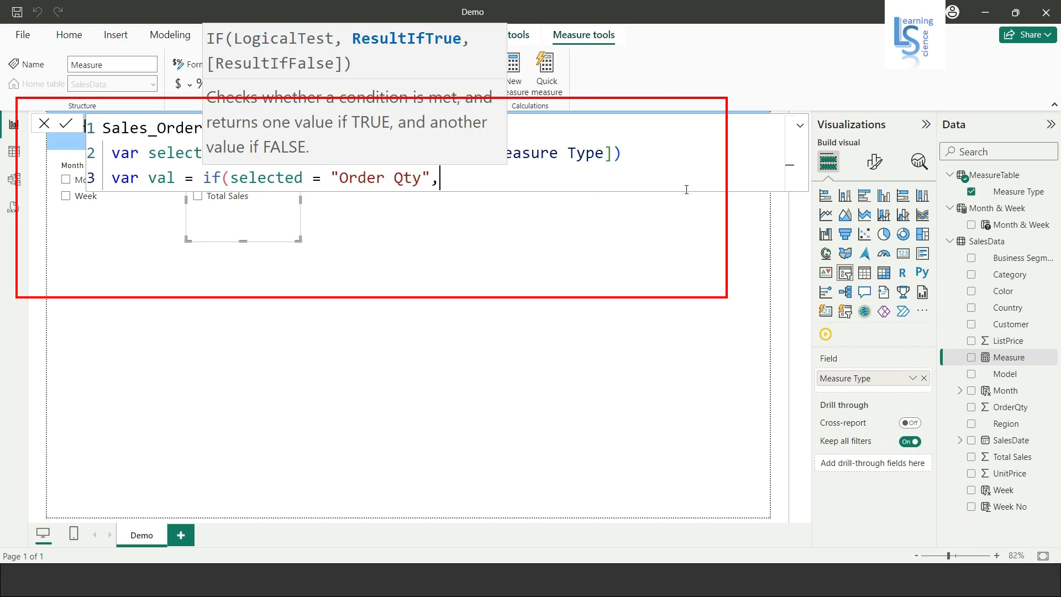
- Add SUM(SalesData[OrderQty]) on a new indented line as the IF function's result when the condition is true
key(shift+Return)
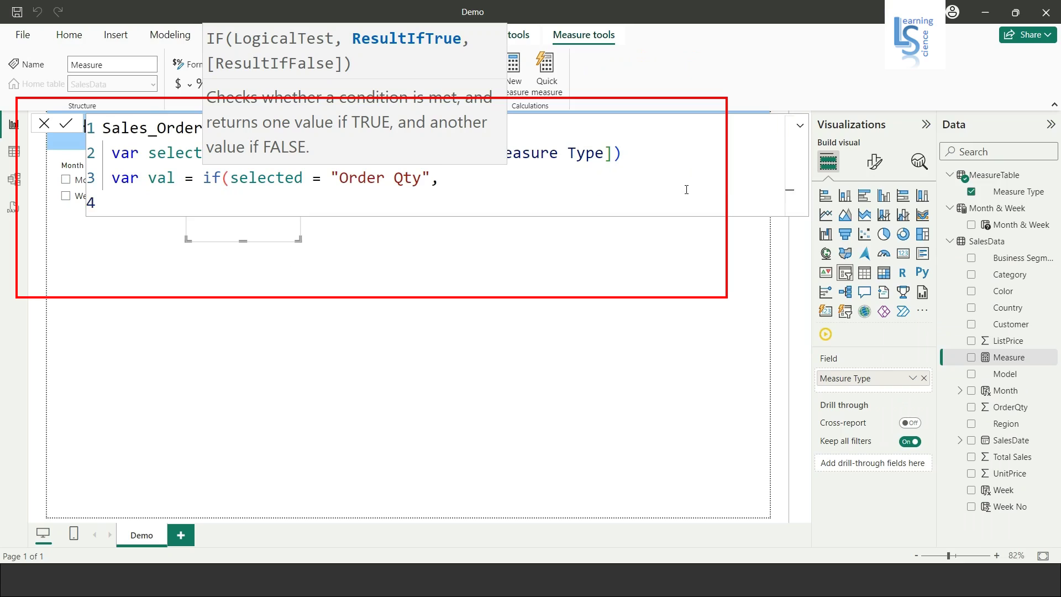
key(Tab)
key(Tab)
text(SUN)
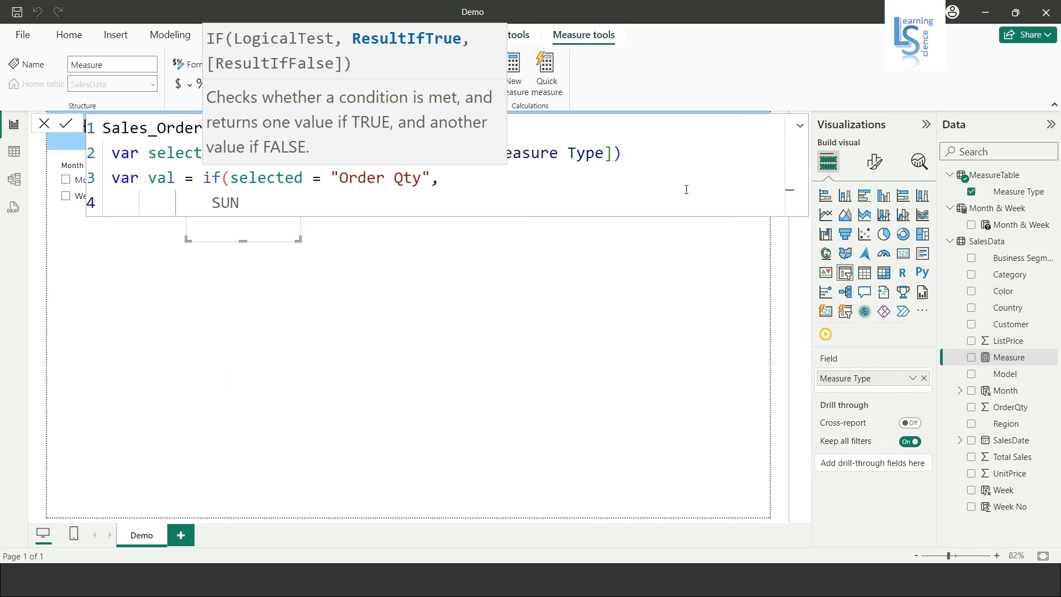
key(BackSpace)
text(M)
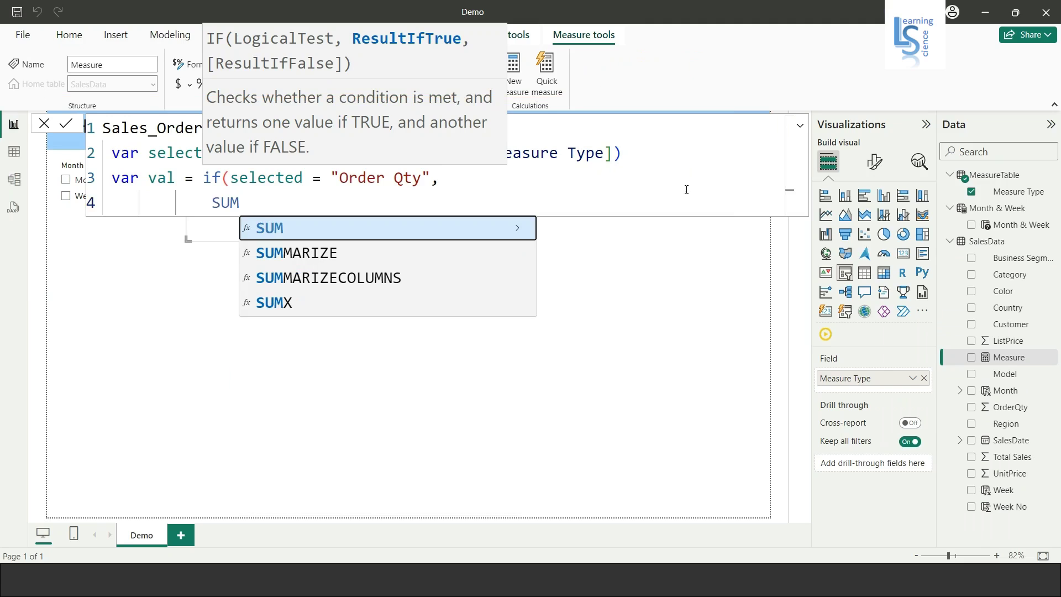
text((Sal)
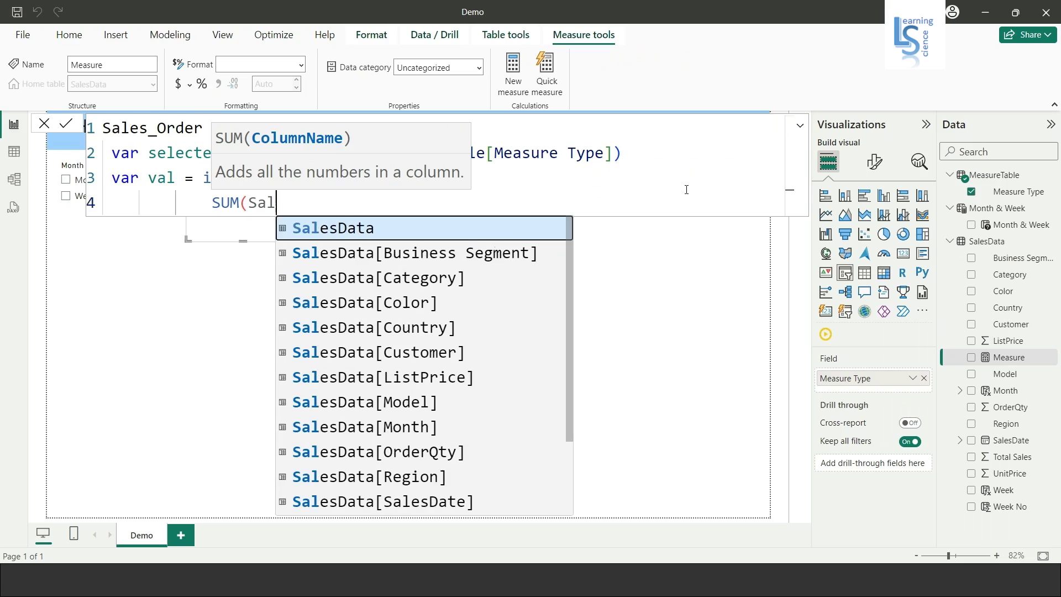
key(Tab)
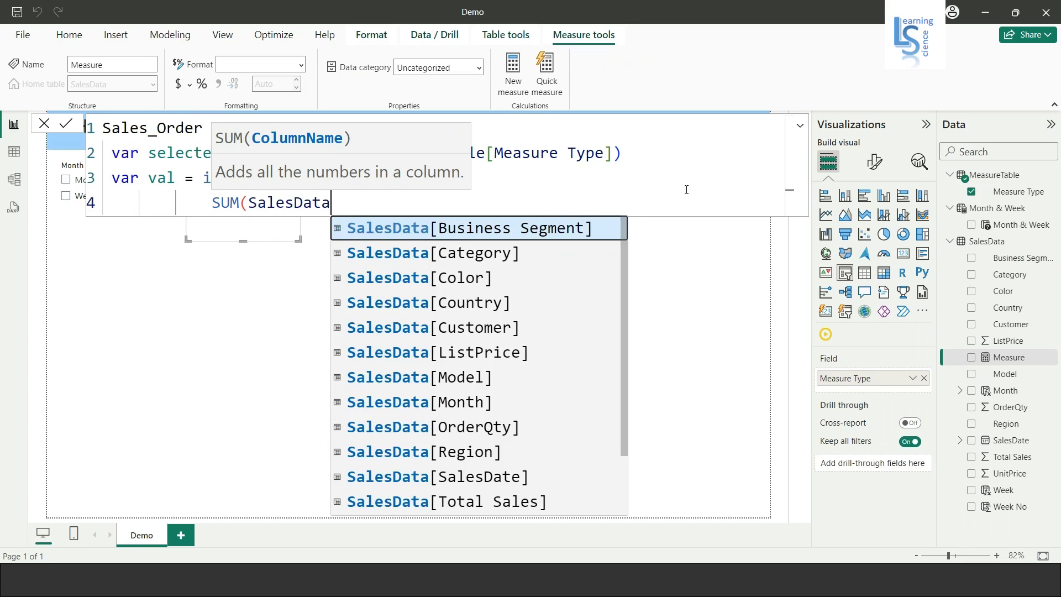
text([o)
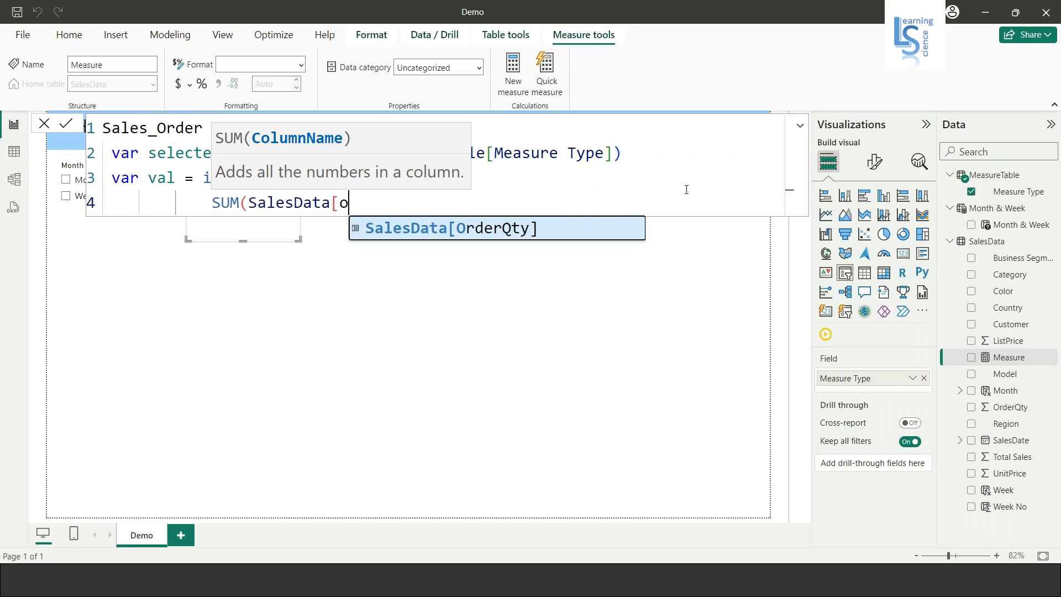
key(Tab)
text())
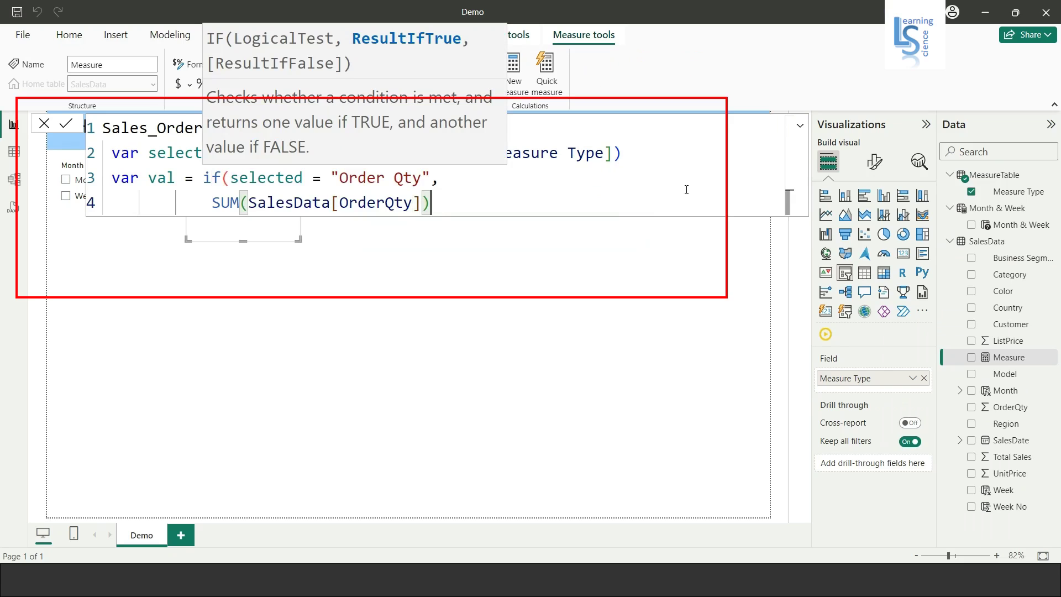
text(,)
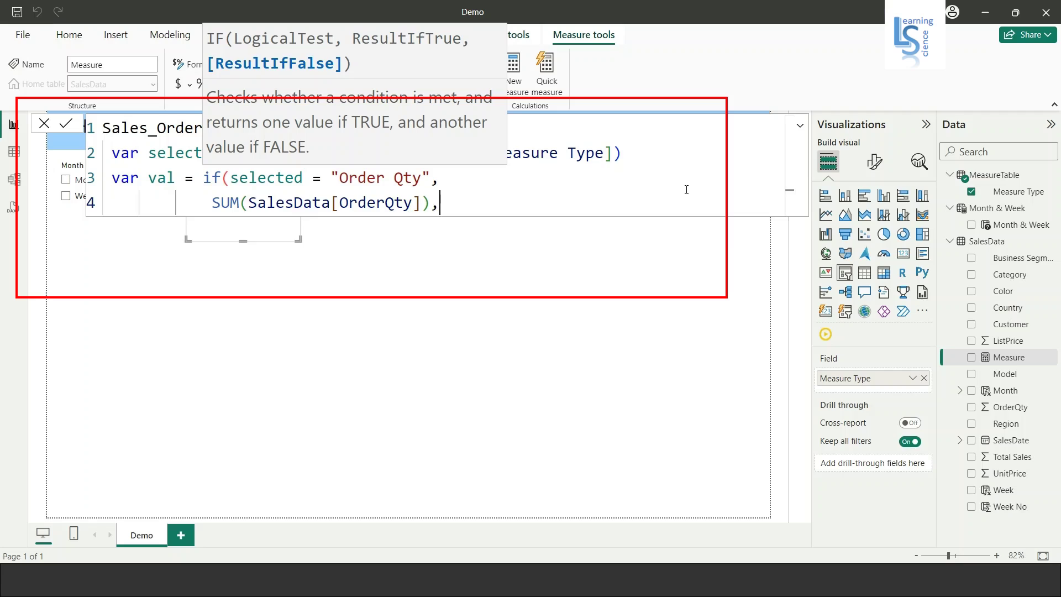
- Add SUM(SalesData[Total Sales]) on the next indented line as the IF function's false result and close the IF
key(shift+Return)
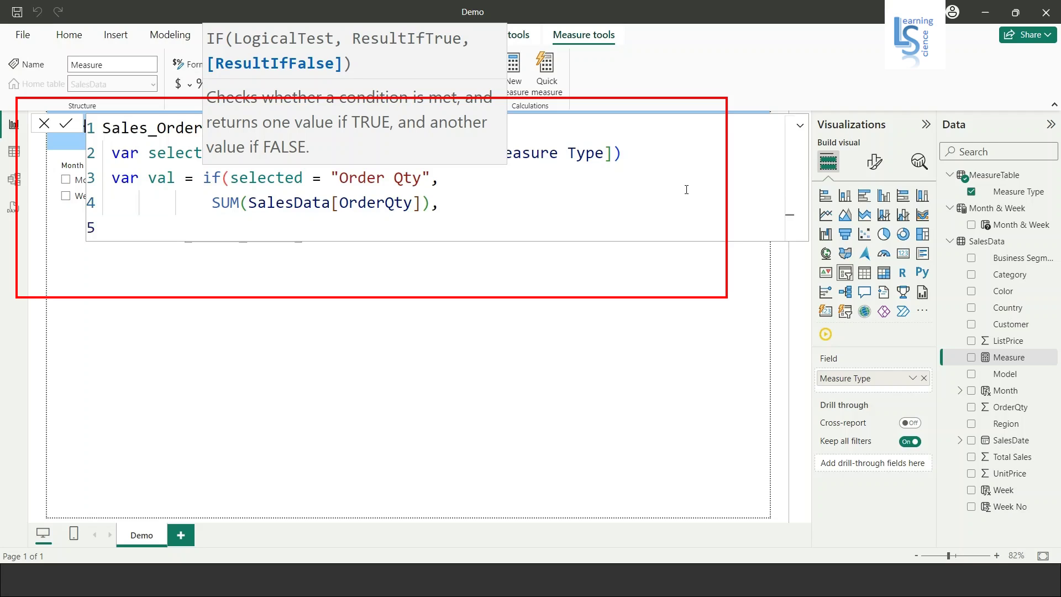
key(Tab)
key(Tab)
key(Tab)
text(SUN(Sale)
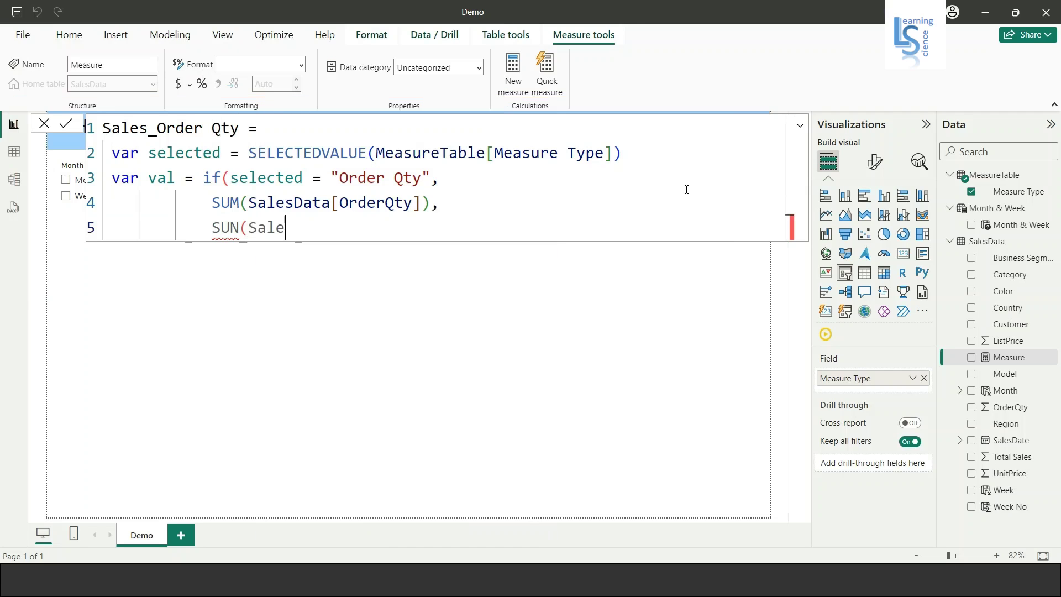
key(BackSpace)
key(BackSpace)
key(BackSpace)
key(BackSpace)
key(BackSpace)
key(BackSpace)
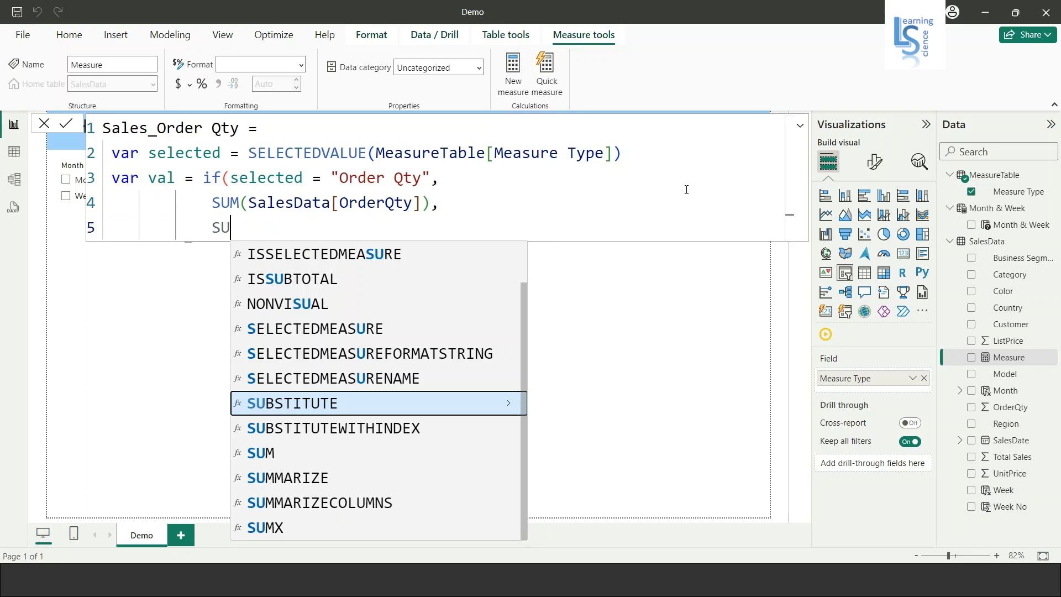
text(M()
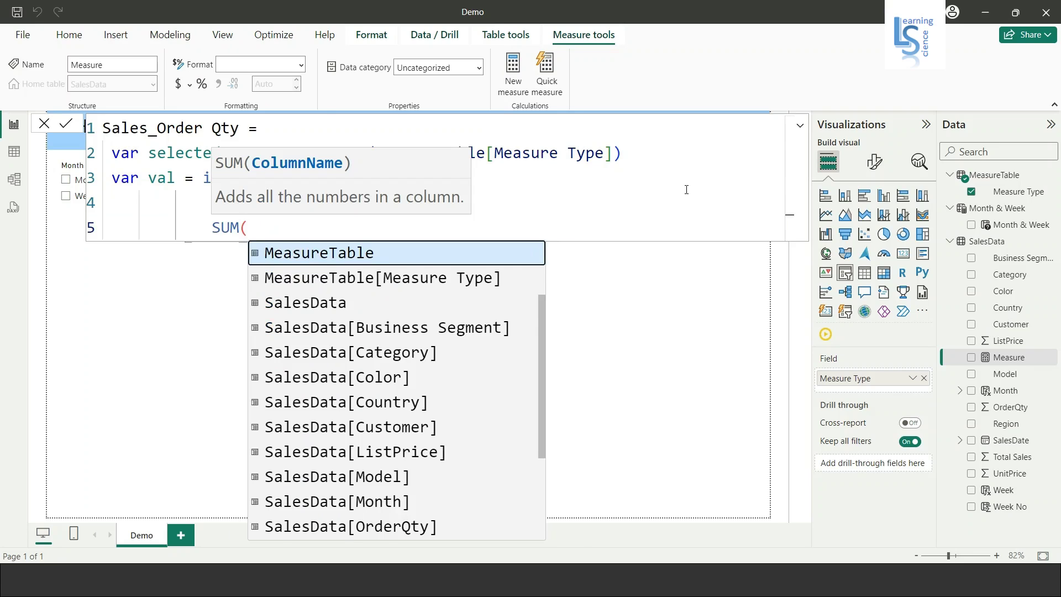
text(Sale)
key(Tab)
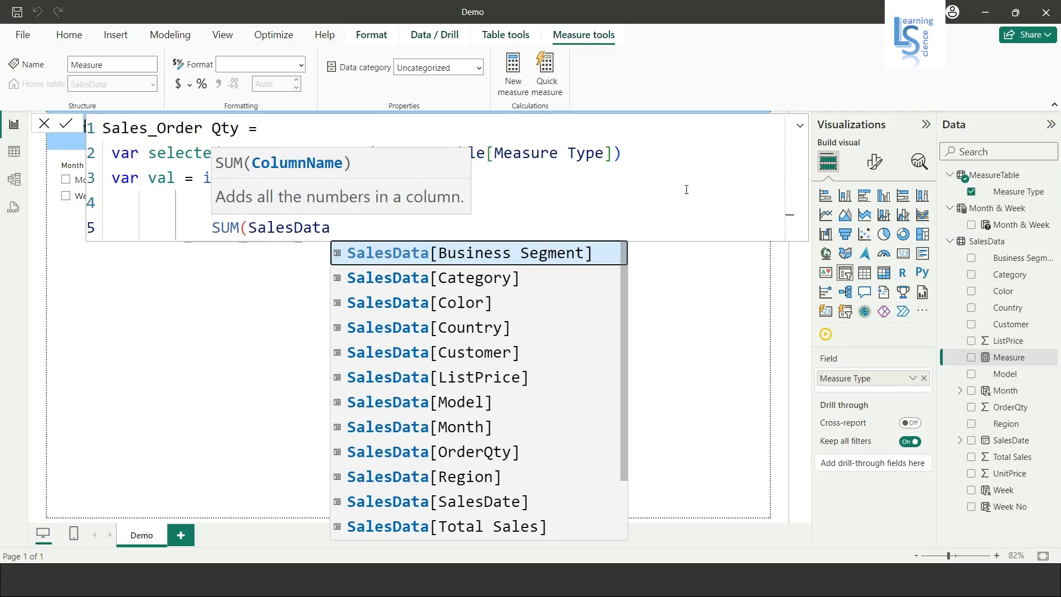
text([s)
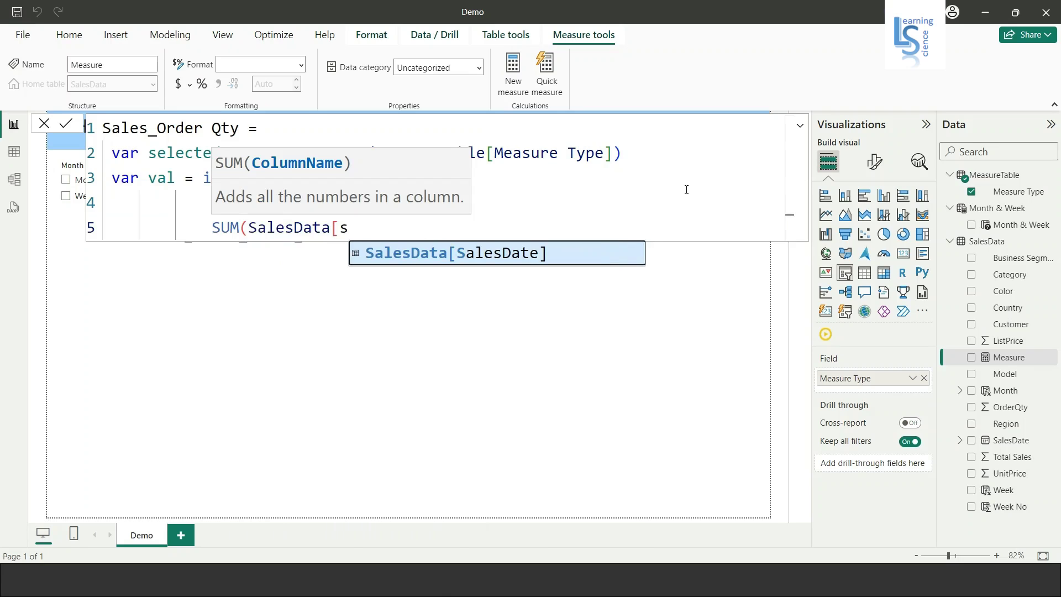
key(BackSpace)
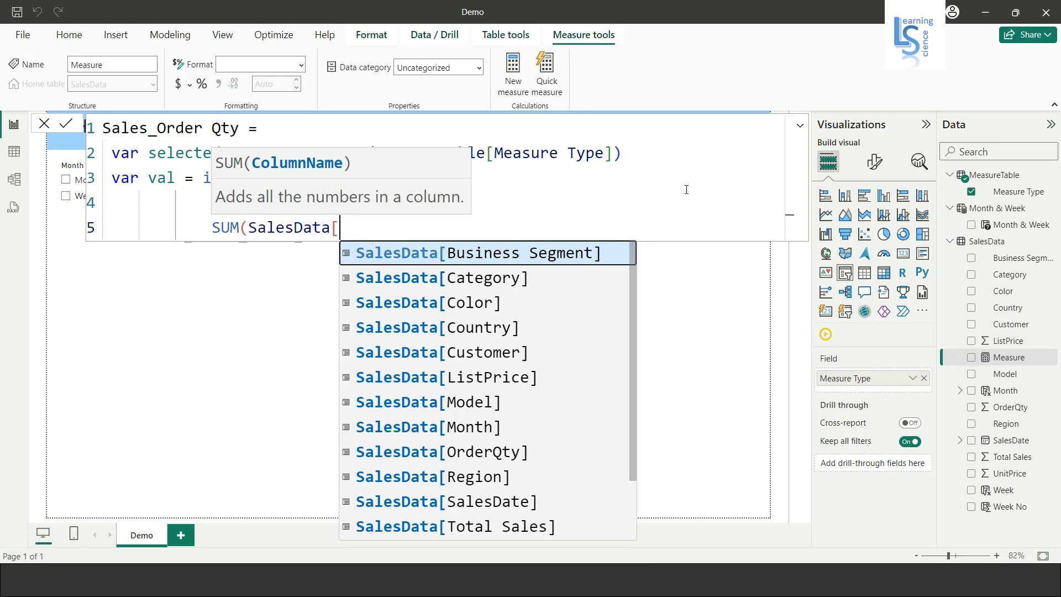
text(To)
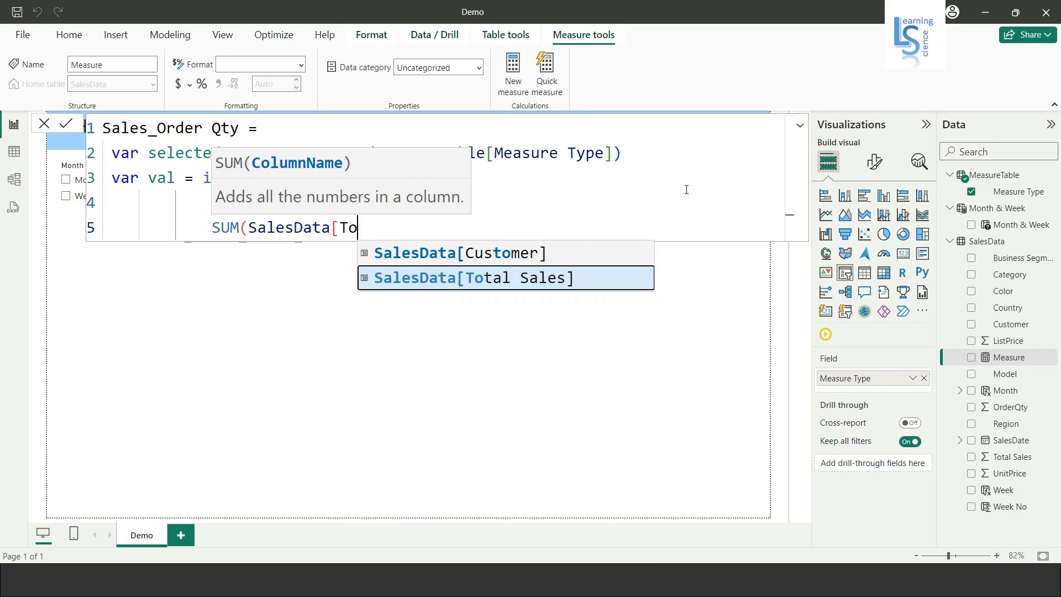
key(Tab)
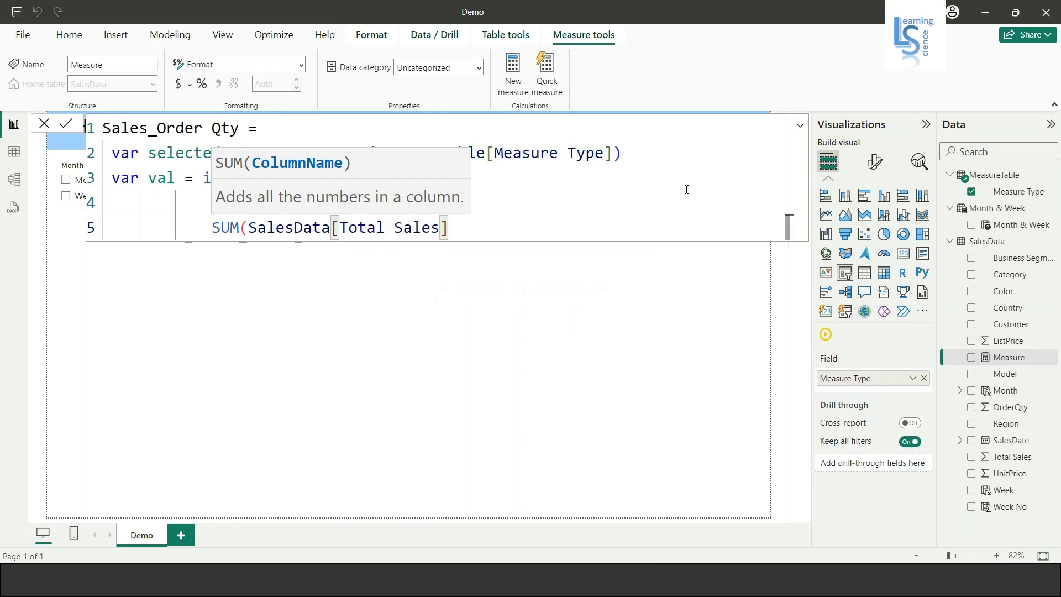
text())
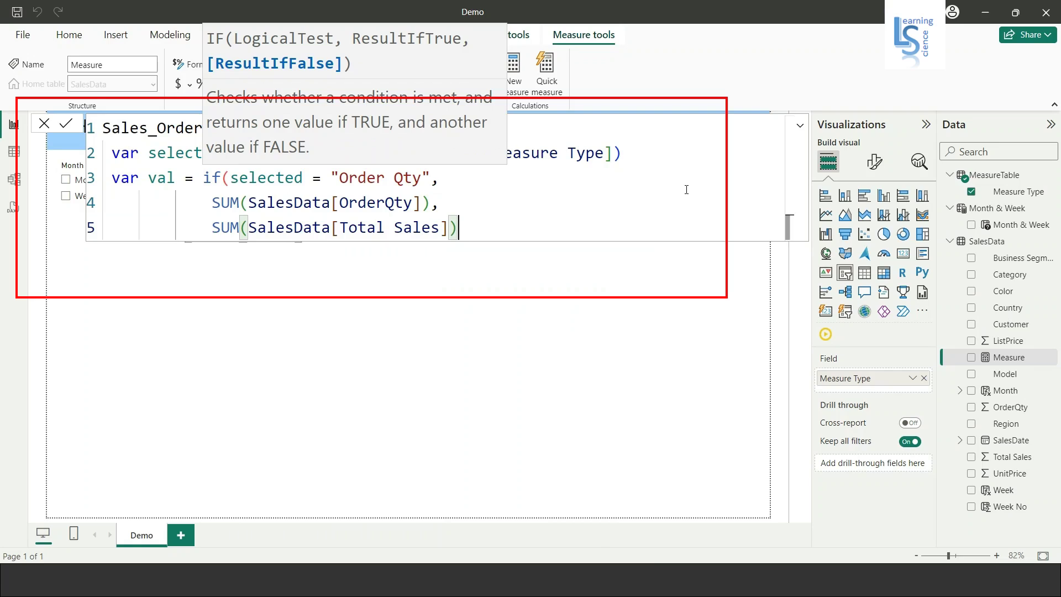
text())
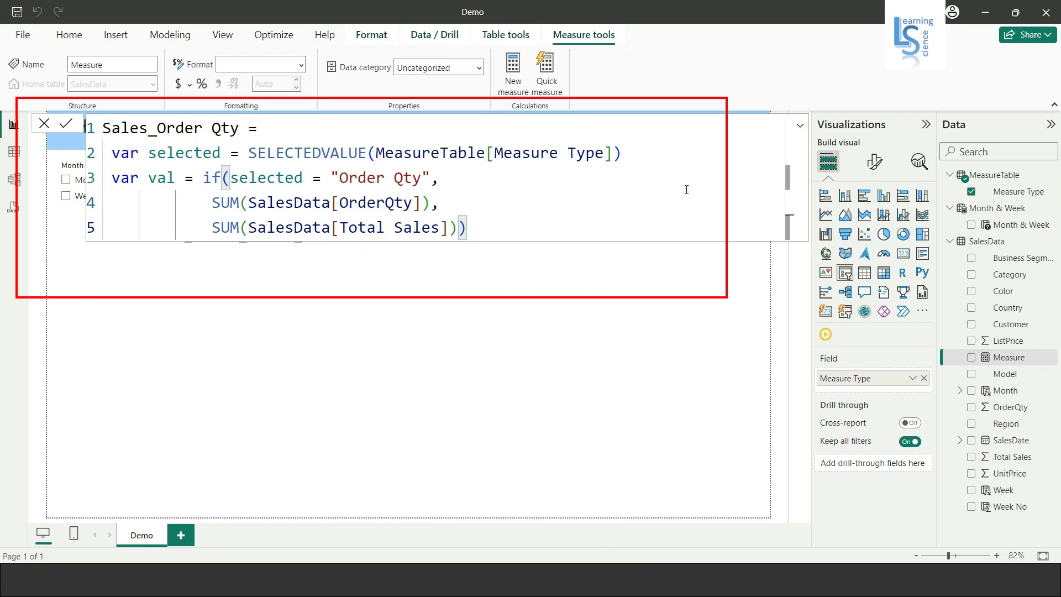
- End the measure's formula with an unindented line reading RETURN val
key(Return)
key(BackSpace)
key(BackSpace)
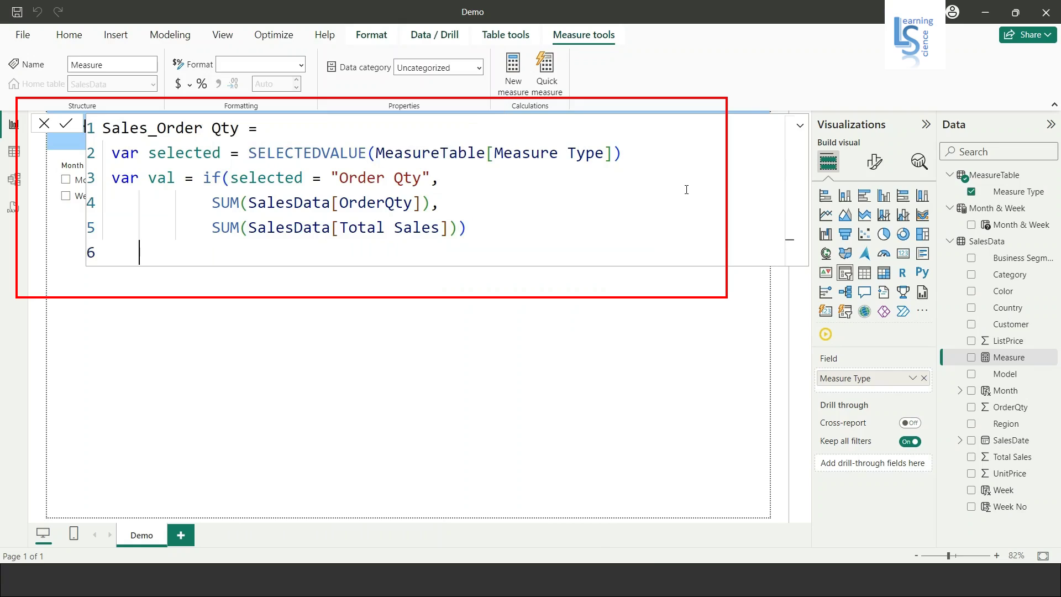
text(re)
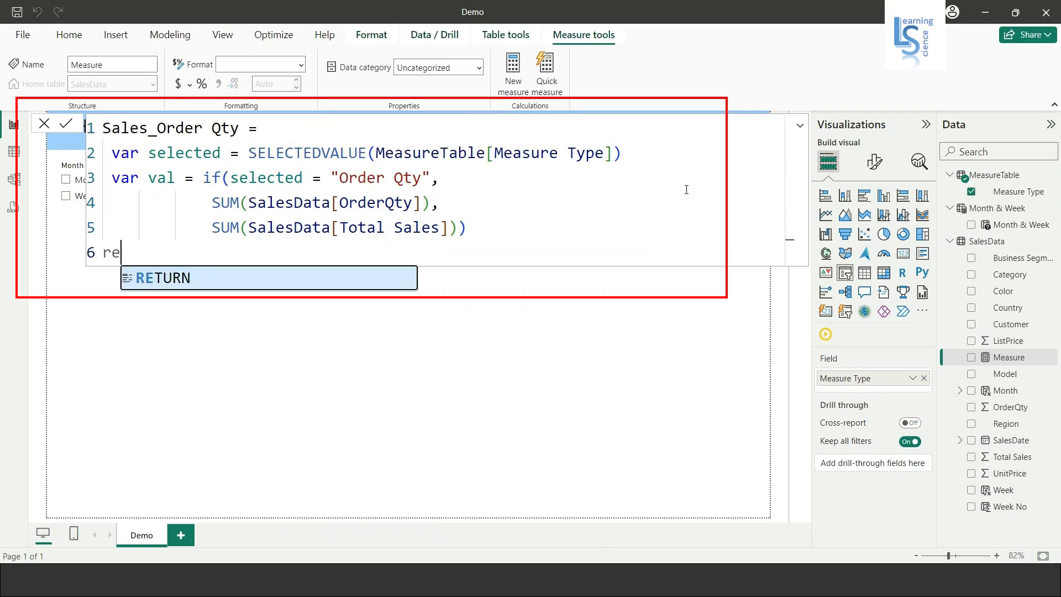
text(tu)
key(Tab)
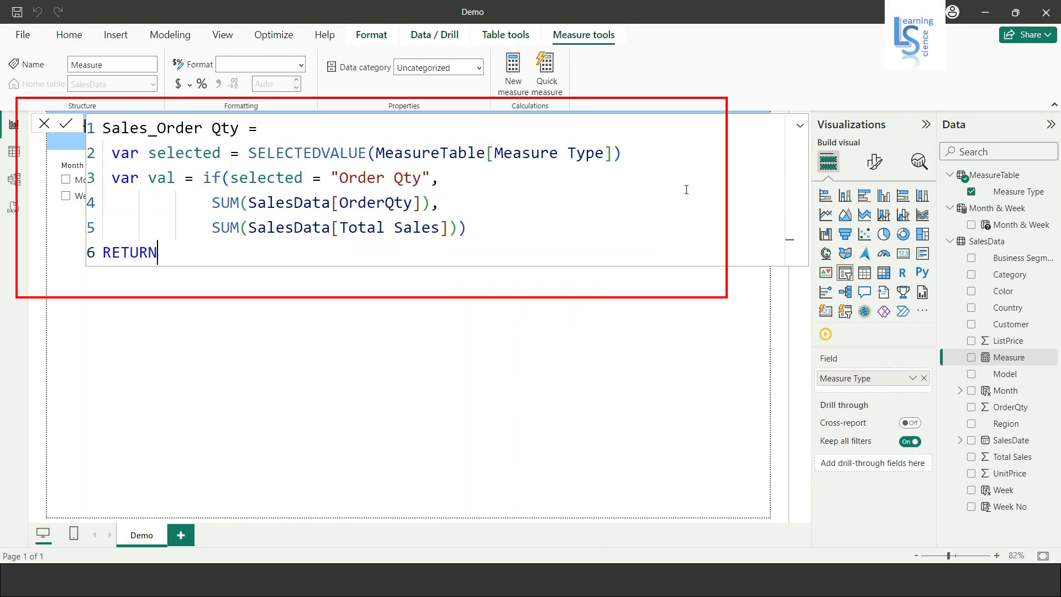
text(v)
key(BackSpace)
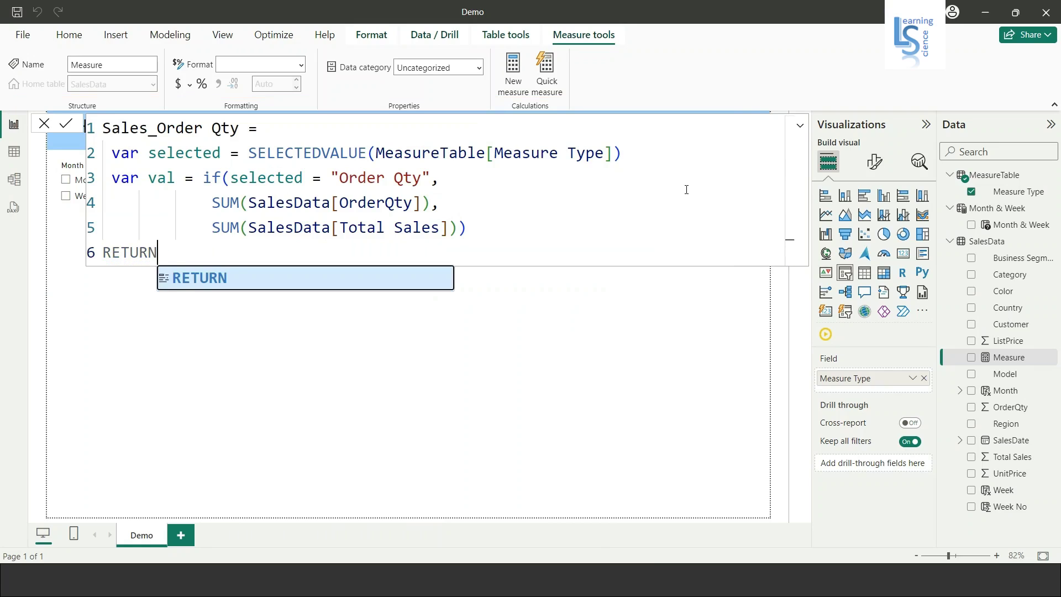
text(val)
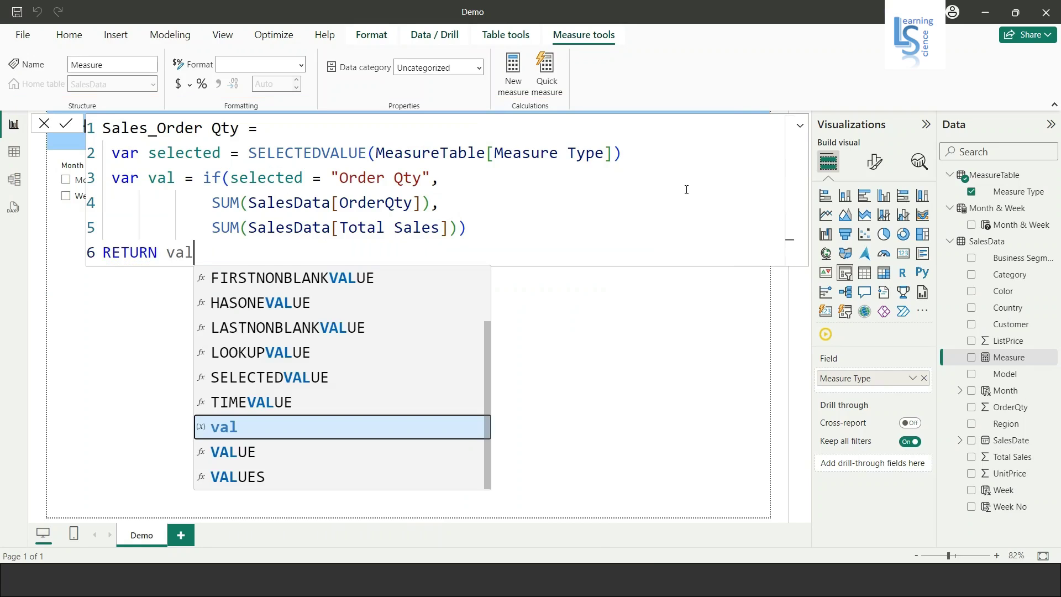
key(Escape)
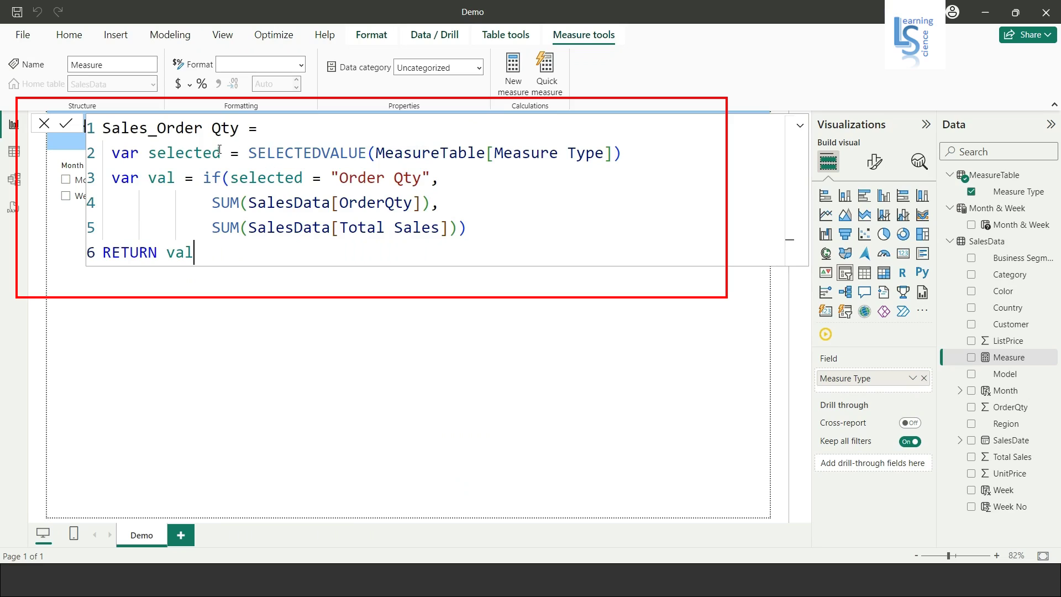
- Review the formula's selected variable, its two SUM results and the returned val variable
drag(220, 153, 157, 152)
double_click(162, 151)
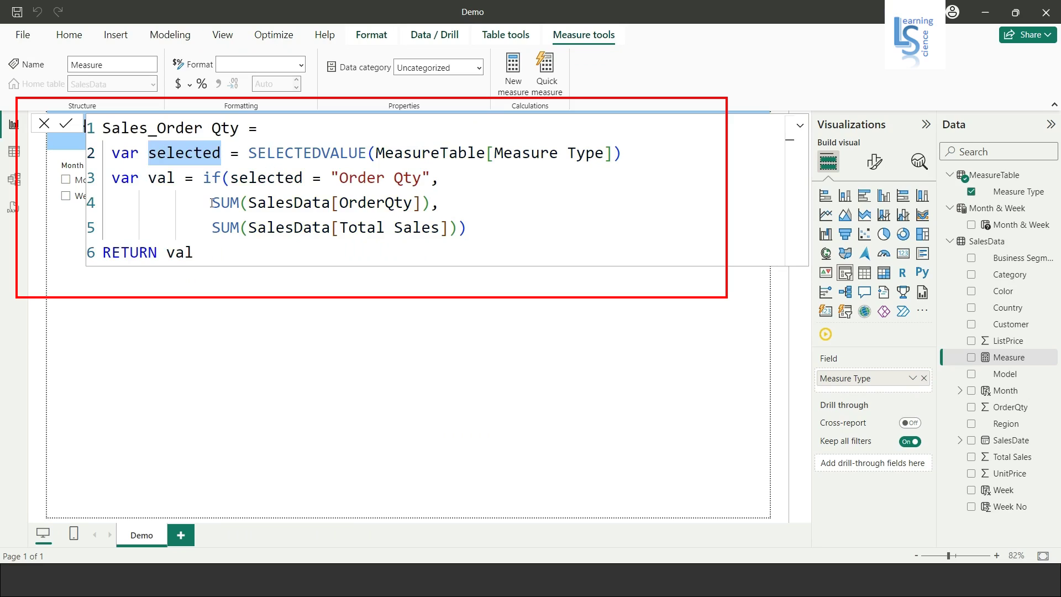
drag(213, 204, 422, 207)
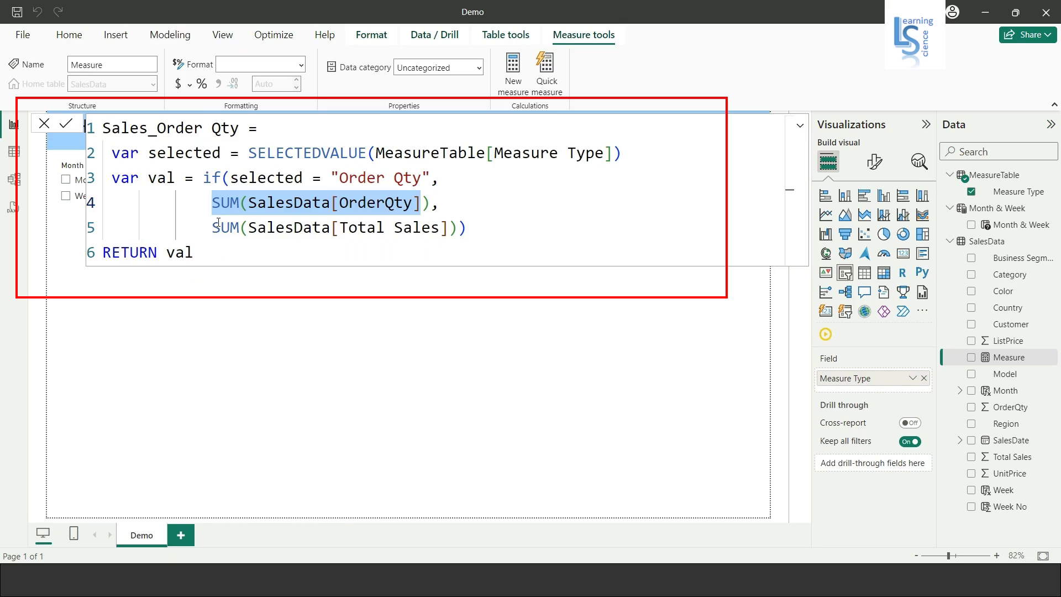
drag(213, 227, 448, 229)
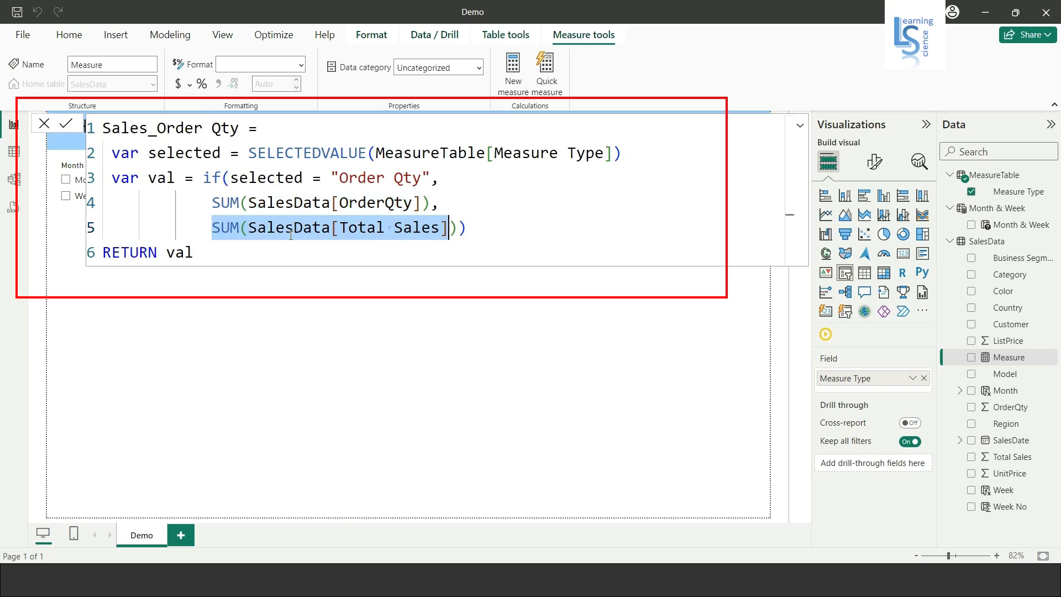
click(168, 252)
drag(168, 251, 199, 252)
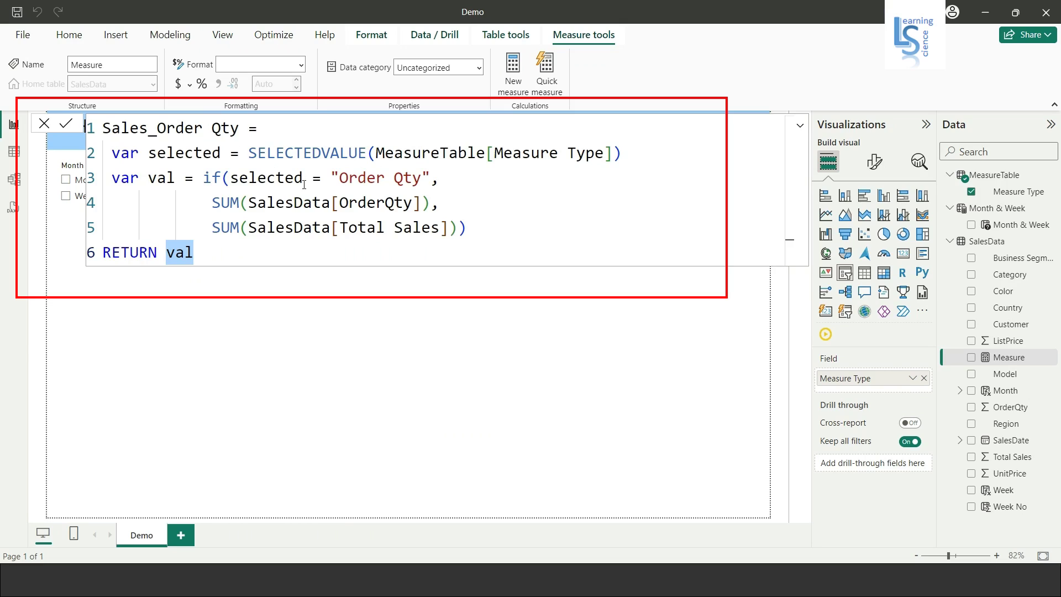
- Commit the Sales_Order Qty measure and collapse the expanded formula editor
click(203, 252)
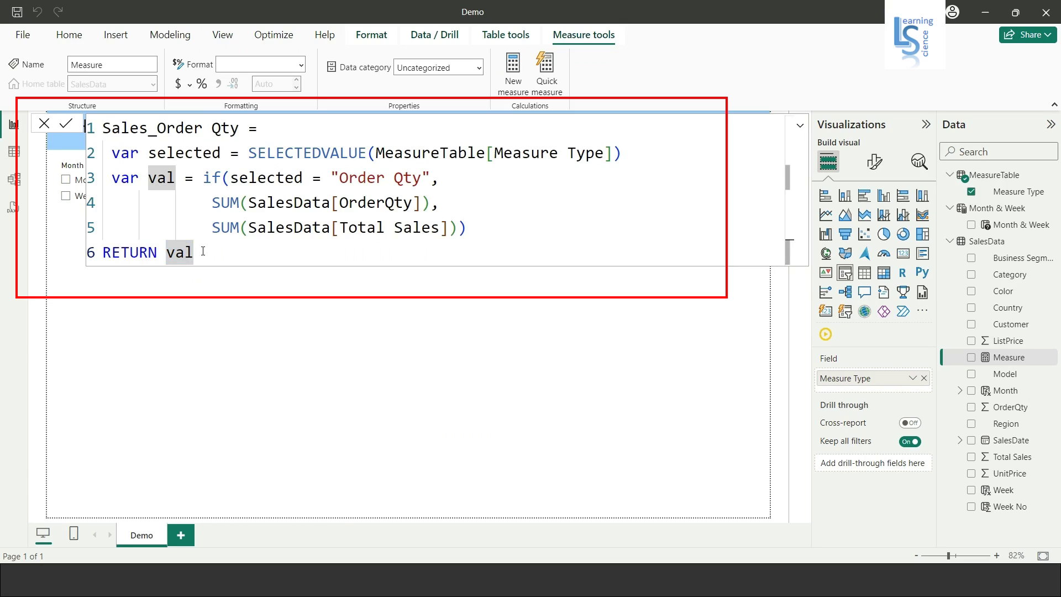
key(Return)
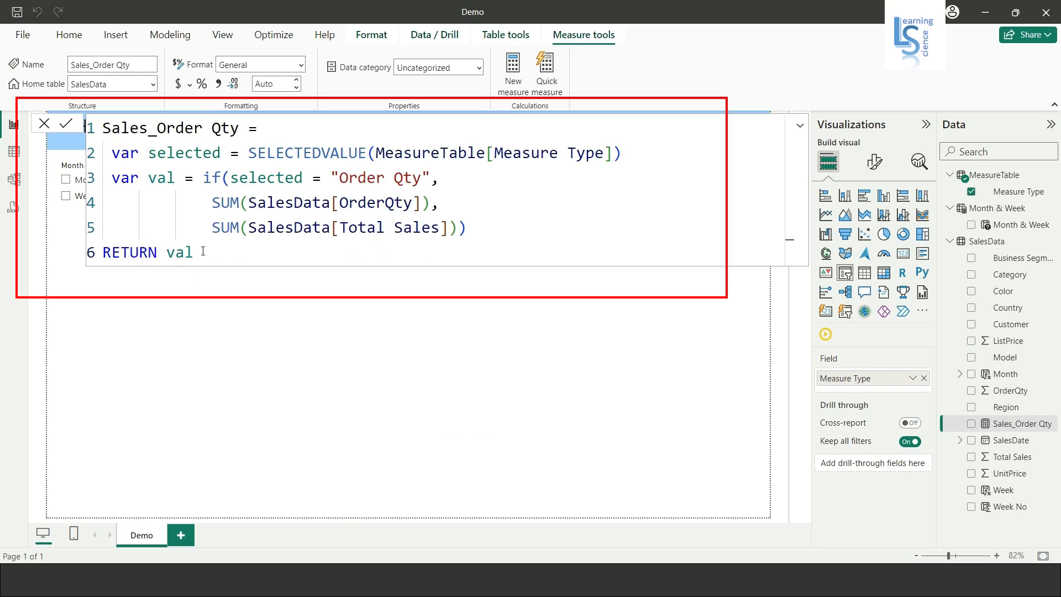
click(799, 131)
click(799, 130)
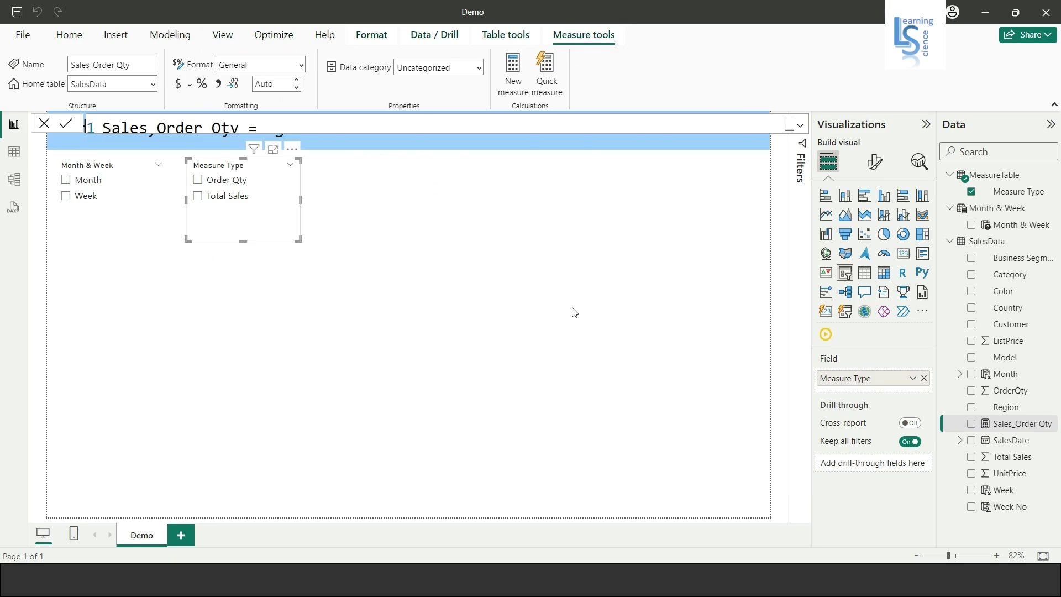
- Insert an empty line chart below the slicers and widen it to the page's right edge
click(572, 313)
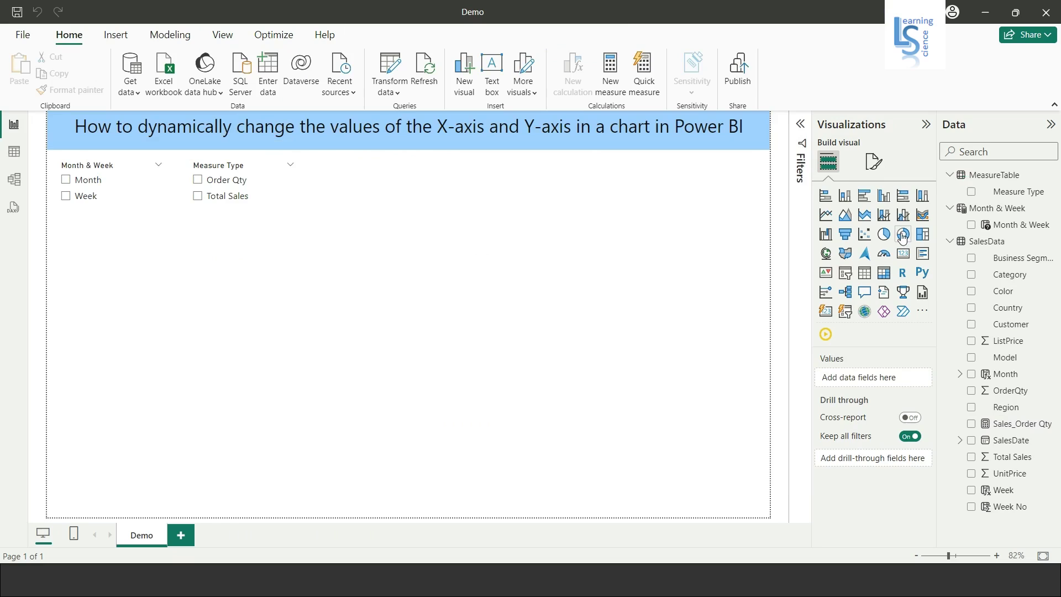
click(826, 215)
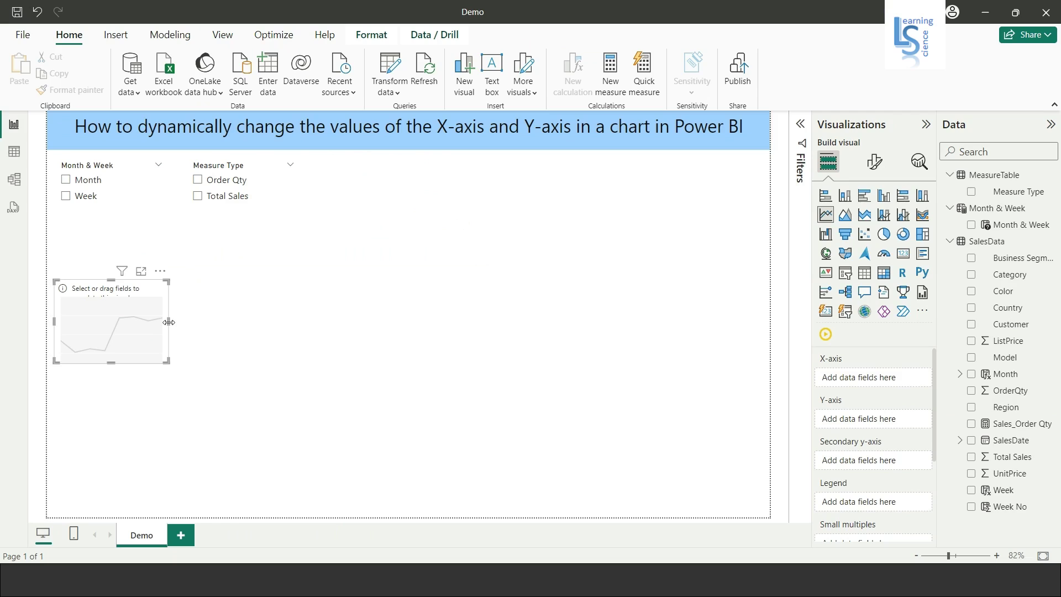
drag(168, 322, 784, 336)
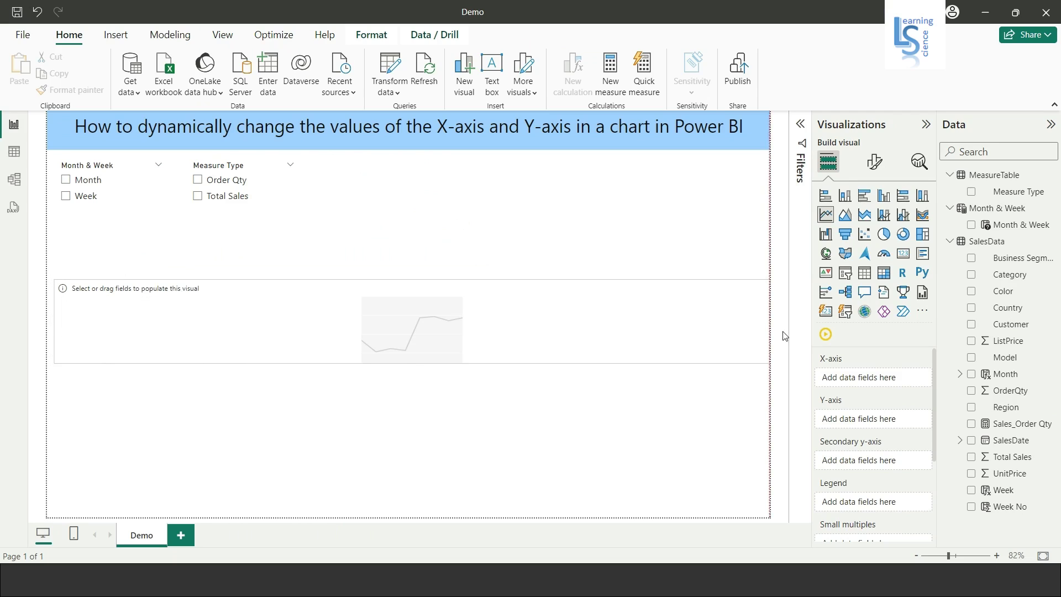
- Stretch the line chart over the page area below the slicers, with Month & Week on the X-axis and Sales_Order Qty on the Y-axis
drag(402, 281, 421, 227)
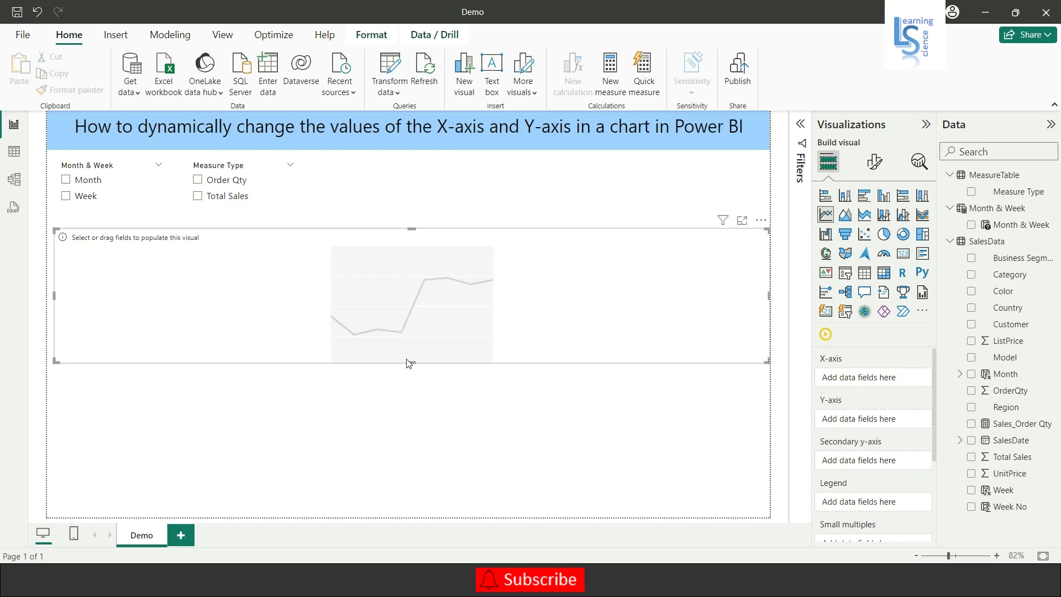
drag(409, 366, 438, 516)
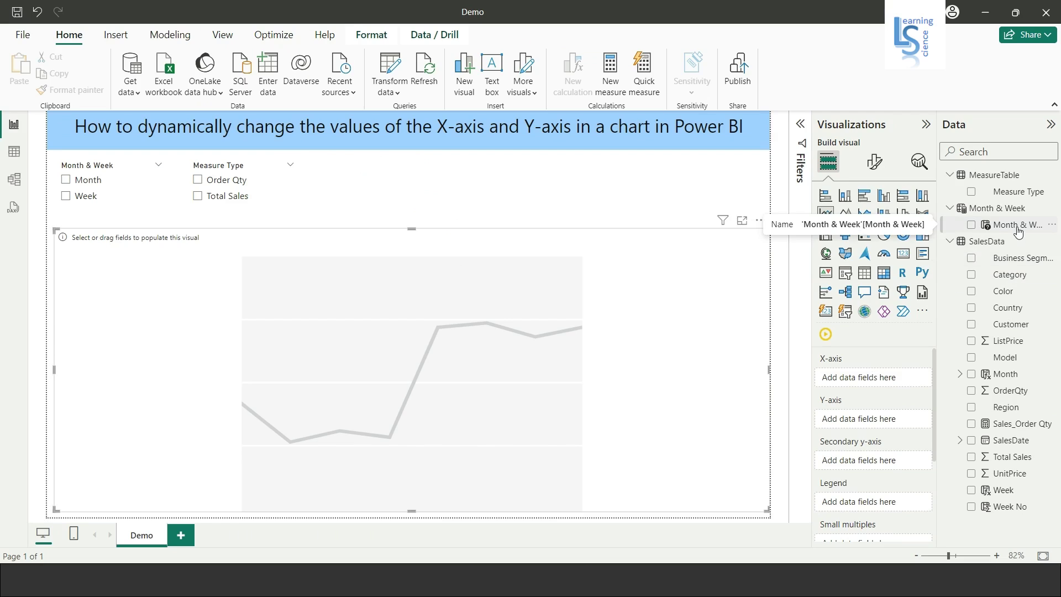
drag(1018, 234, 888, 385)
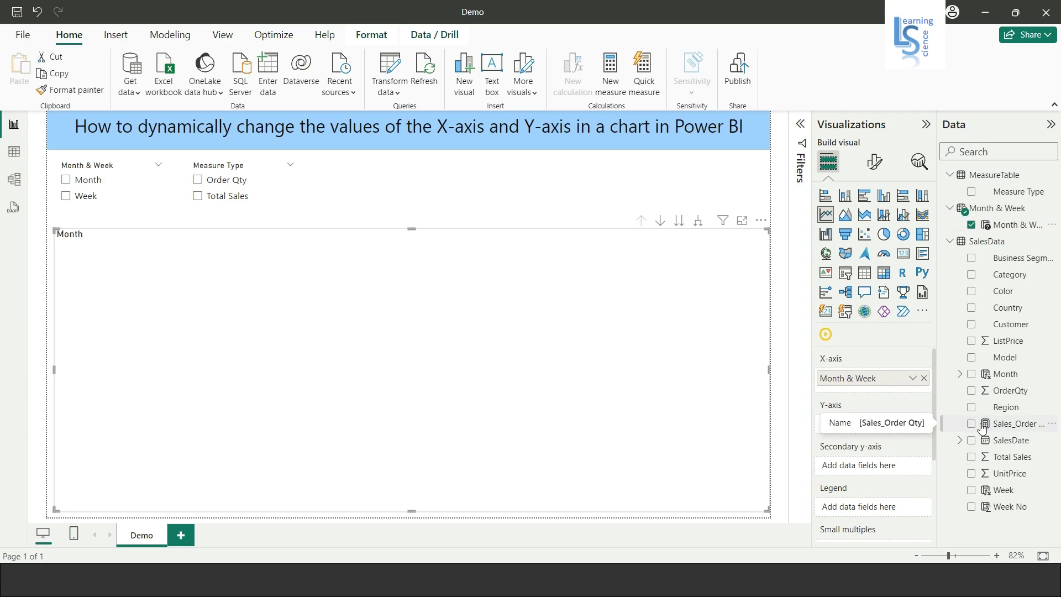
drag(1026, 429, 889, 424)
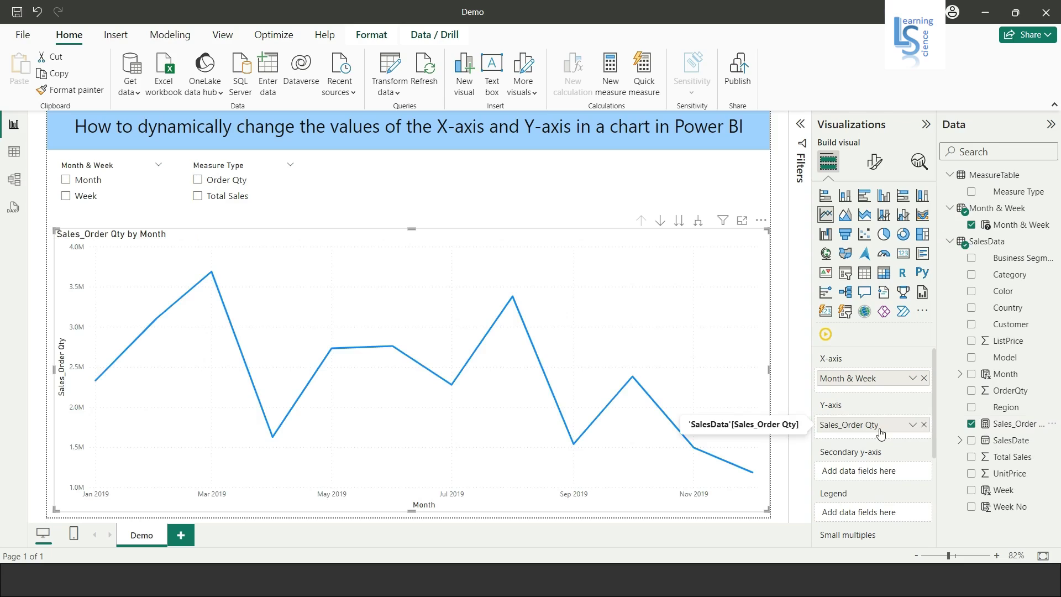
- Change the line chart's X-axis type from Continuous so that every month gets its own axis label
click(874, 161)
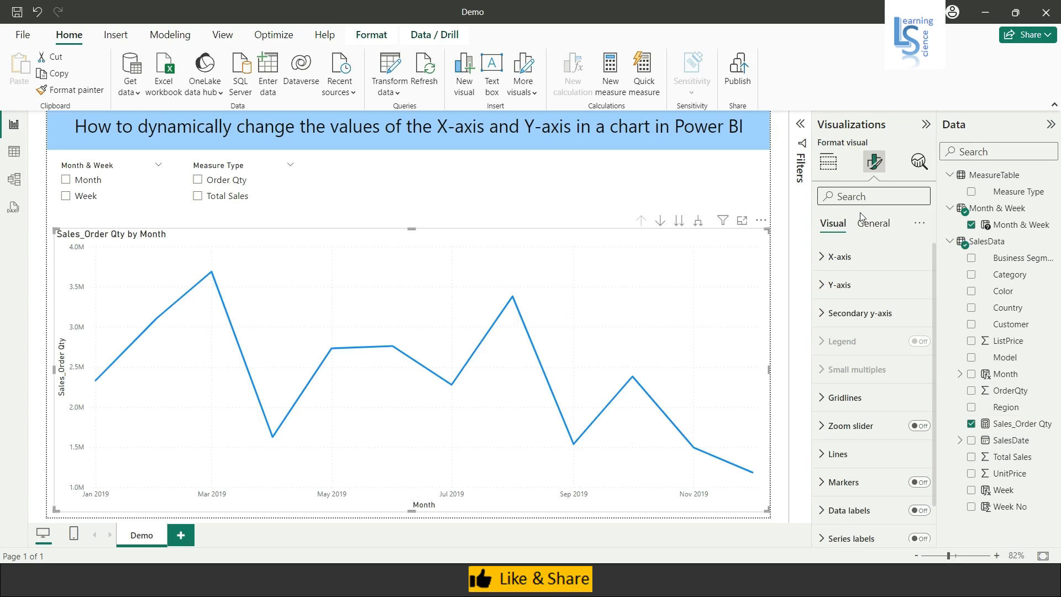
click(824, 258)
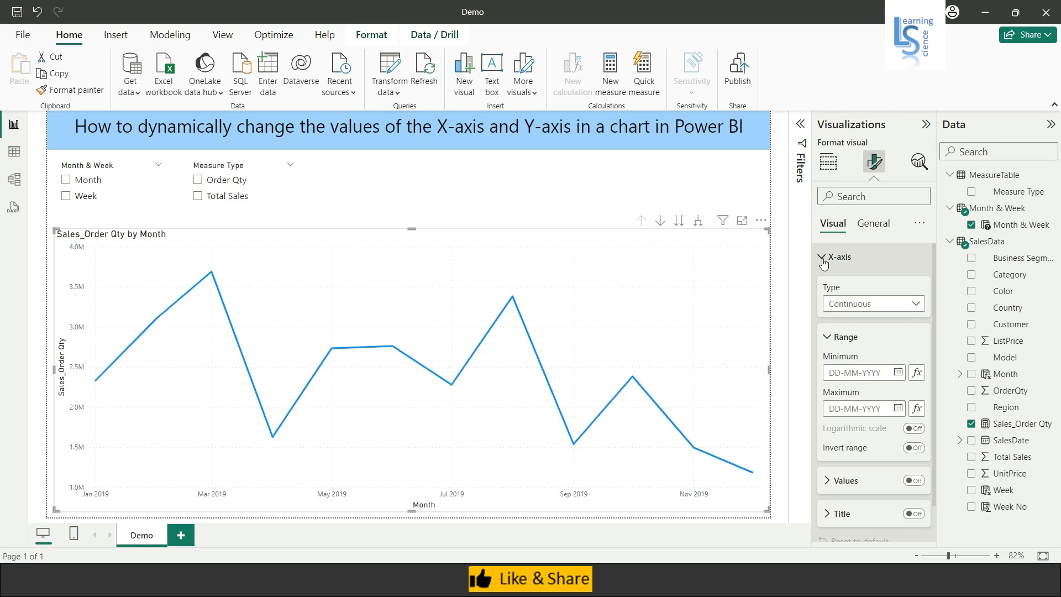
click(854, 306)
click(857, 338)
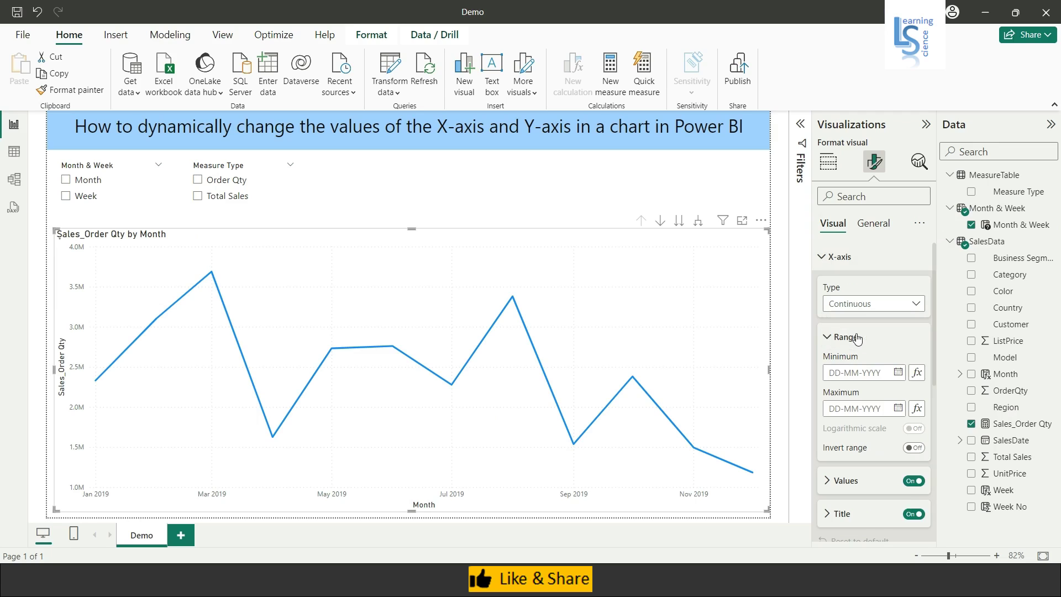
click(827, 257)
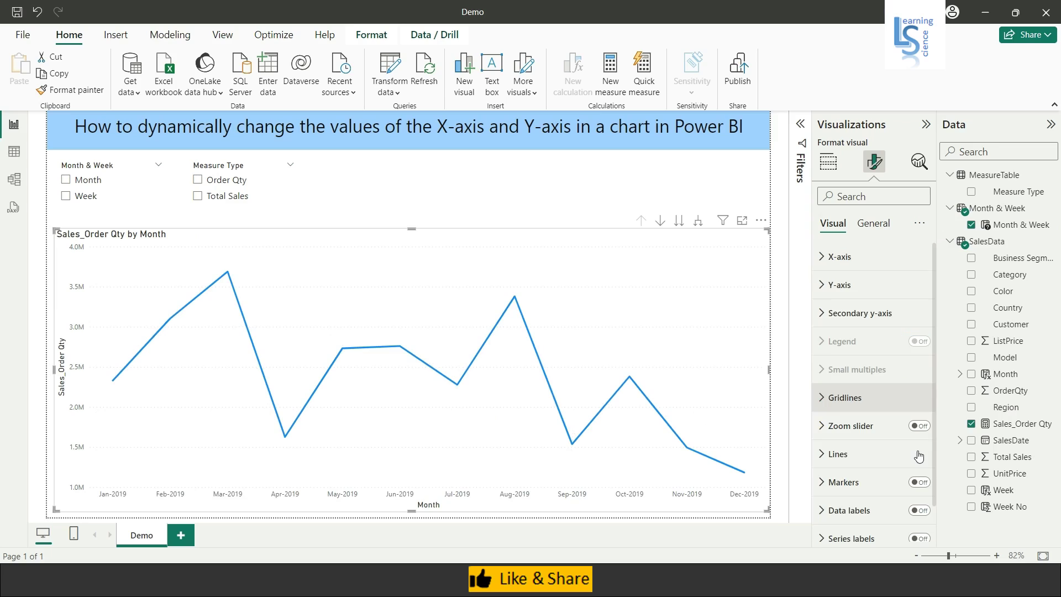
- Turn on data labels for the line chart and collapse the Data and Visualizations panes
click(920, 511)
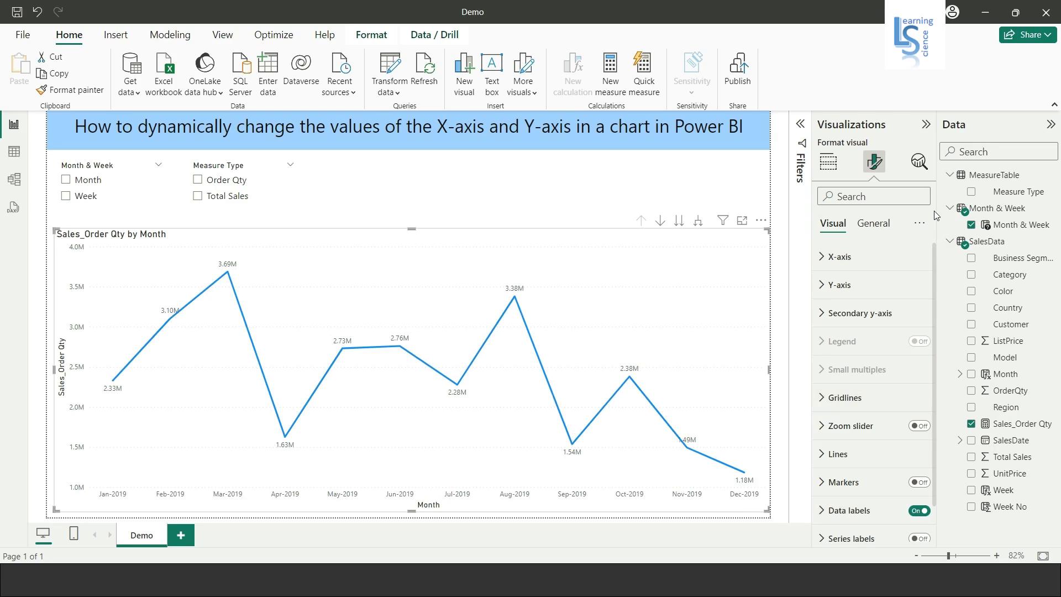
click(1051, 126)
click(1027, 126)
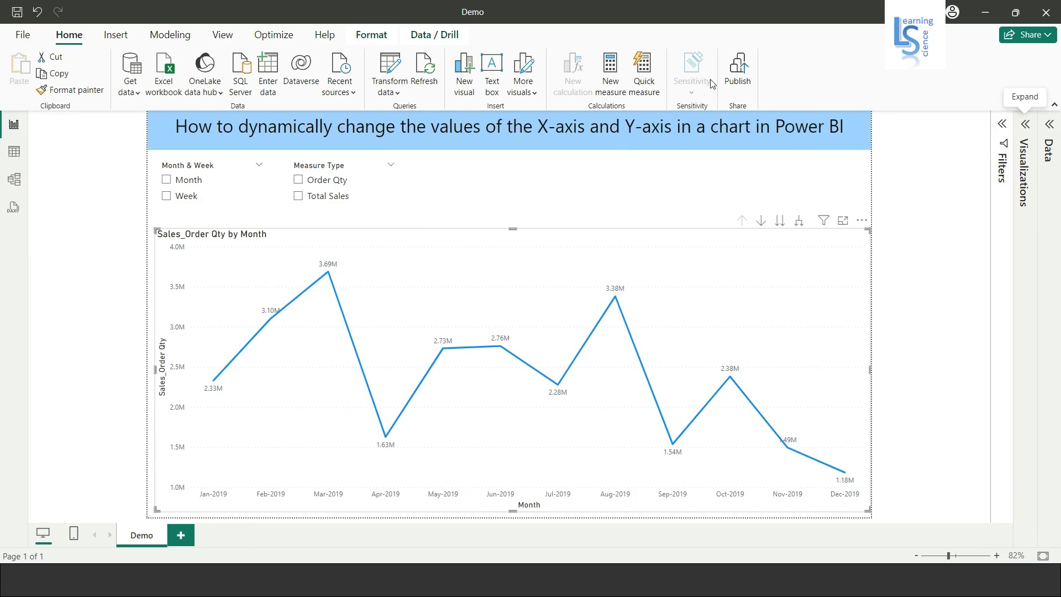
- Test the slicers with Month selected, comparing the chart's values for Order Qty and for Total Sales
click(167, 180)
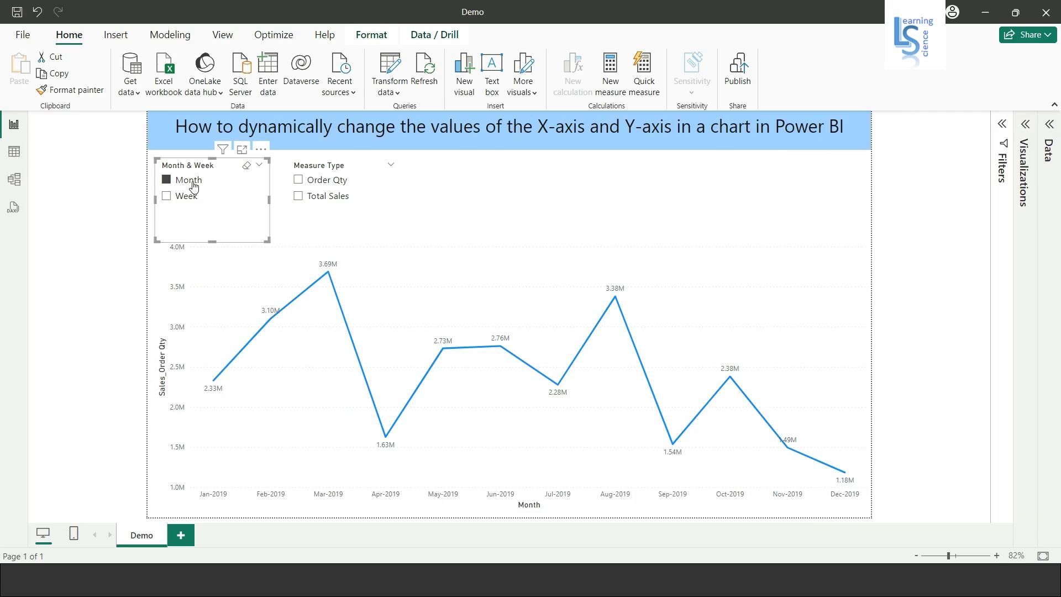
click(327, 184)
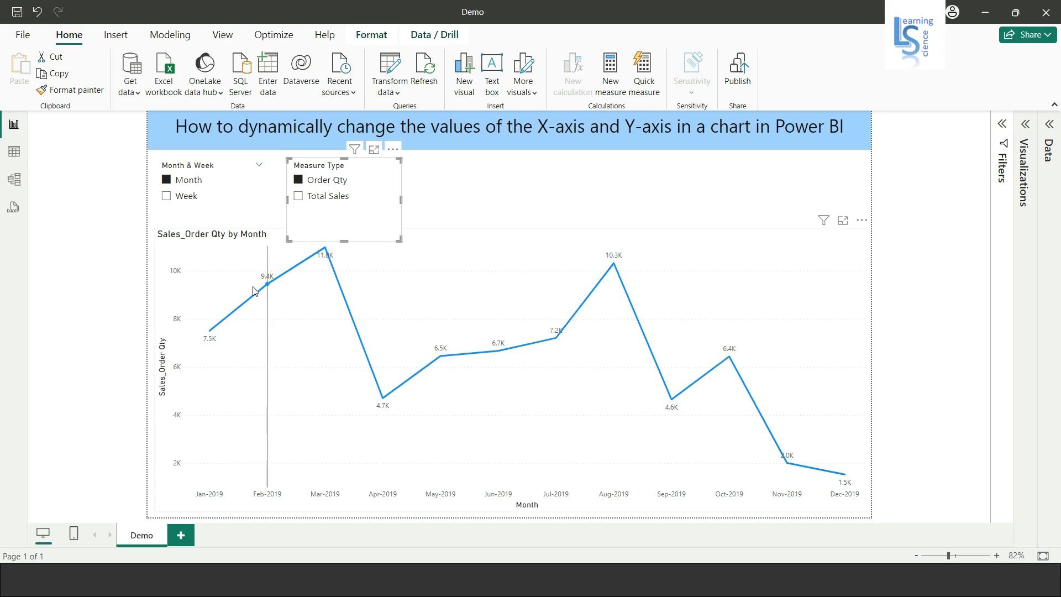
mouse_move(213, 330)
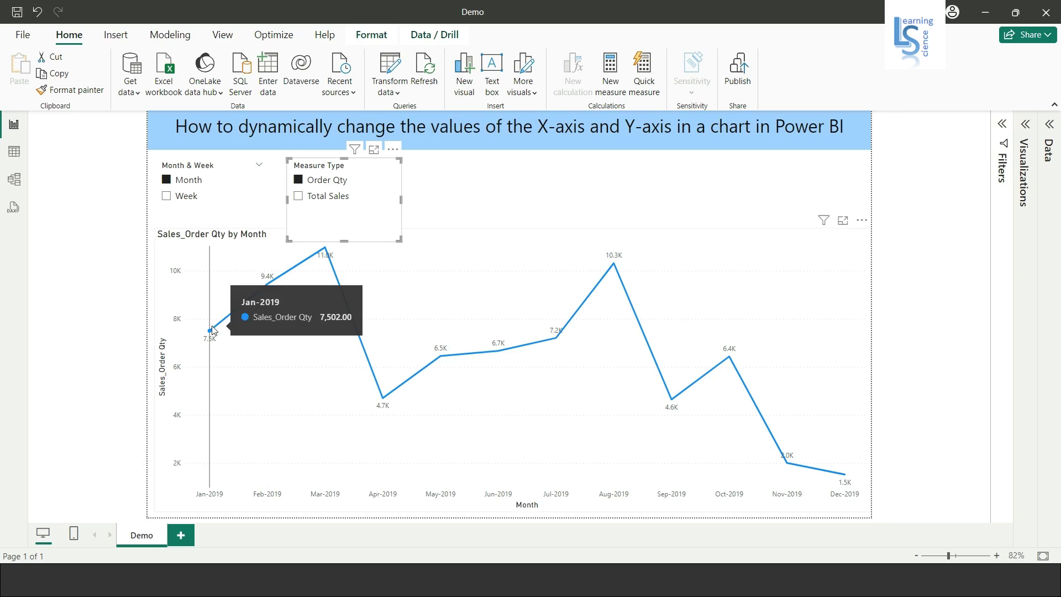
mouse_move(328, 255)
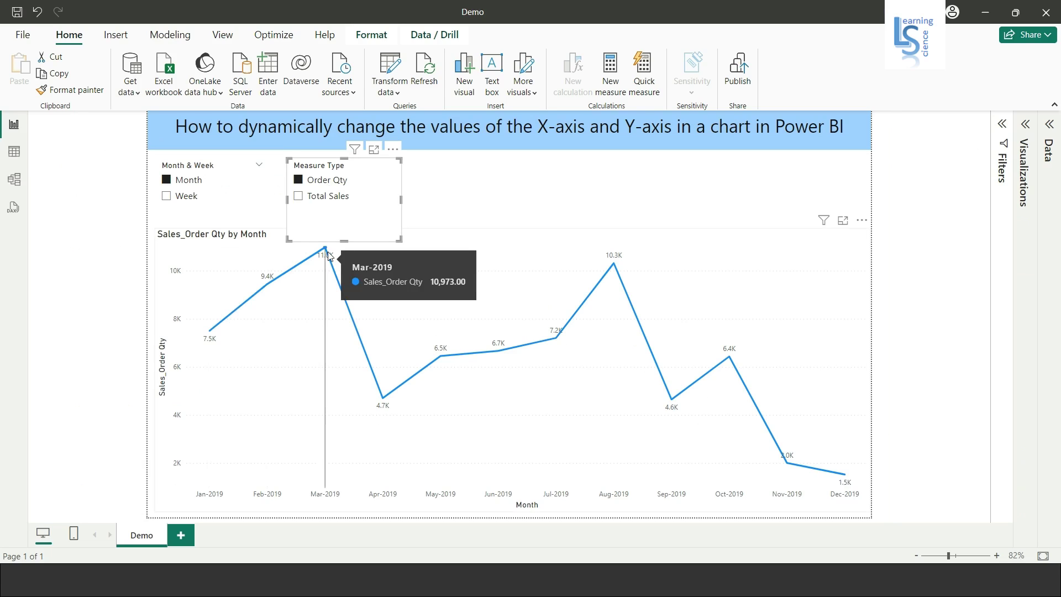
click(338, 200)
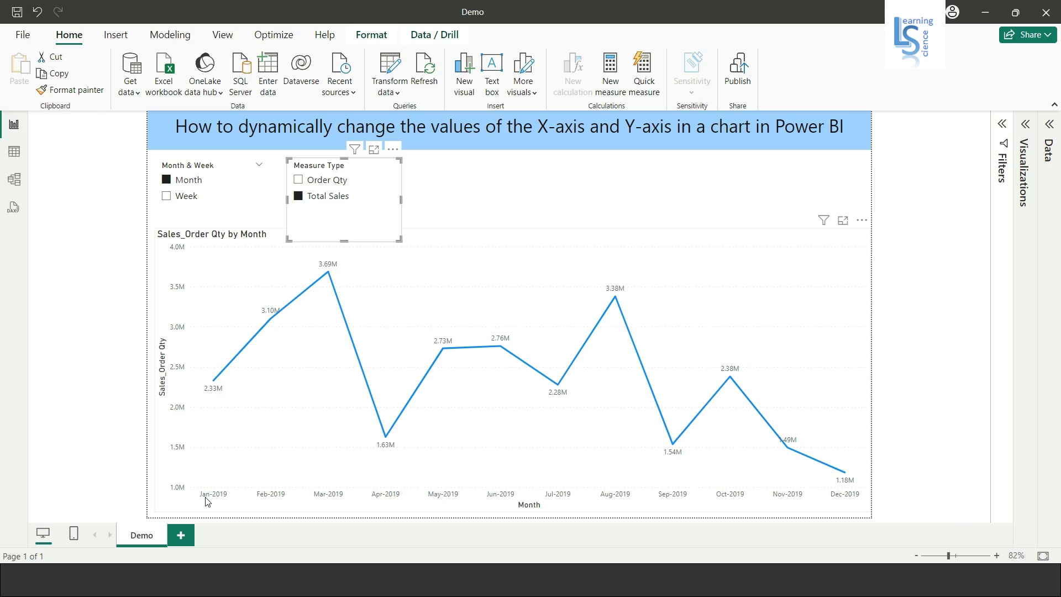
mouse_move(205, 259)
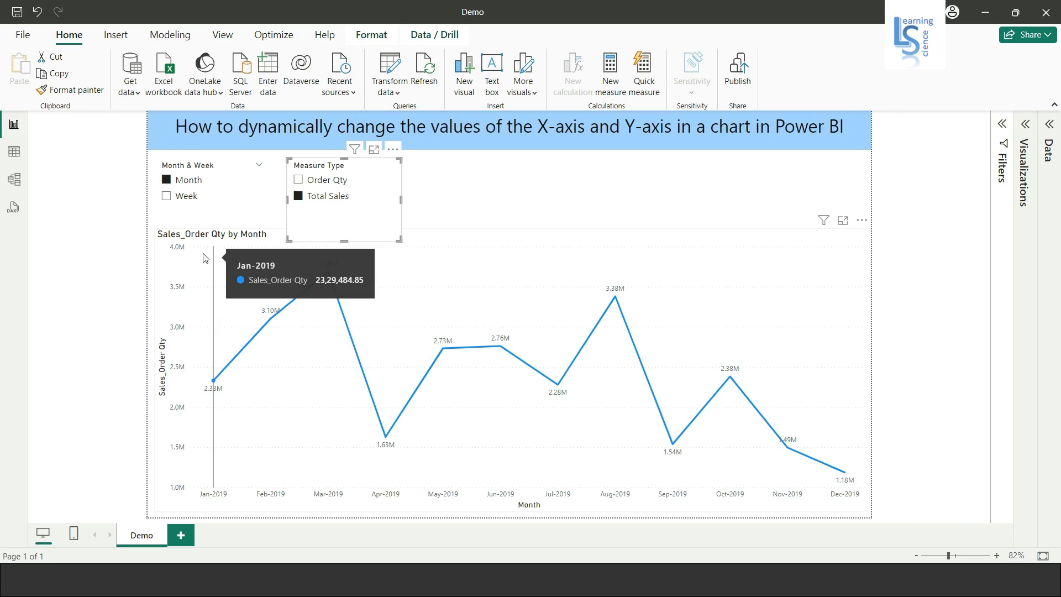
- Switch the Month & Week slicer to Week and the Measure Type slicer to Order Qty, leaving no visual selected
click(186, 197)
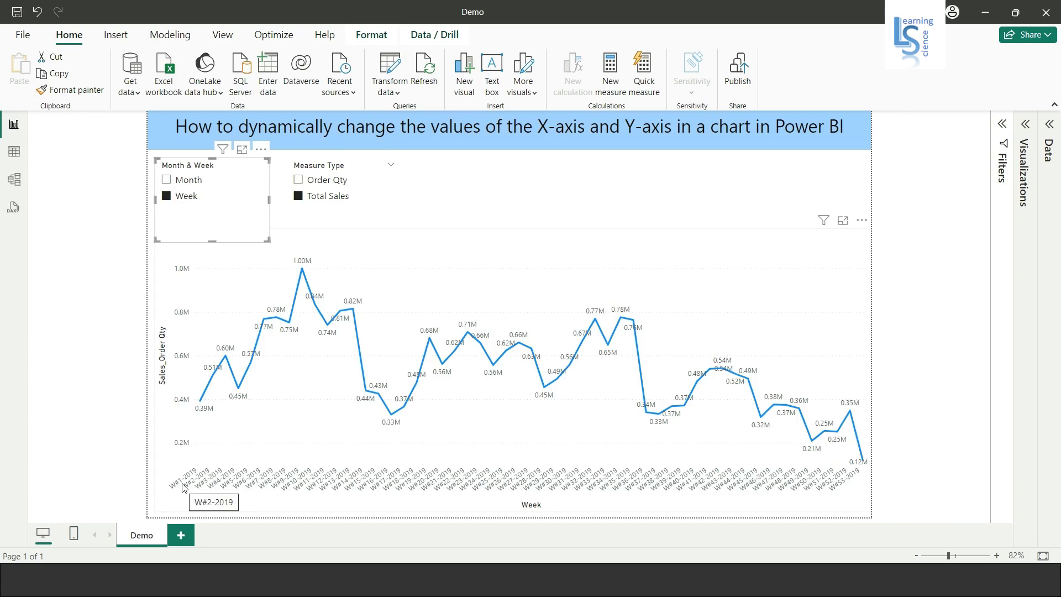
click(327, 180)
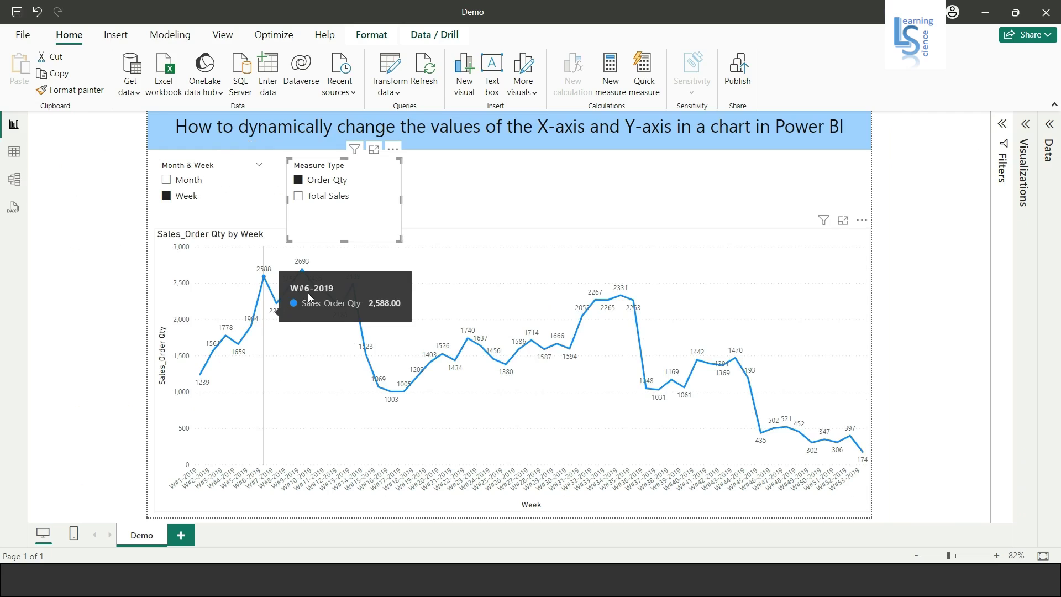
click(541, 200)
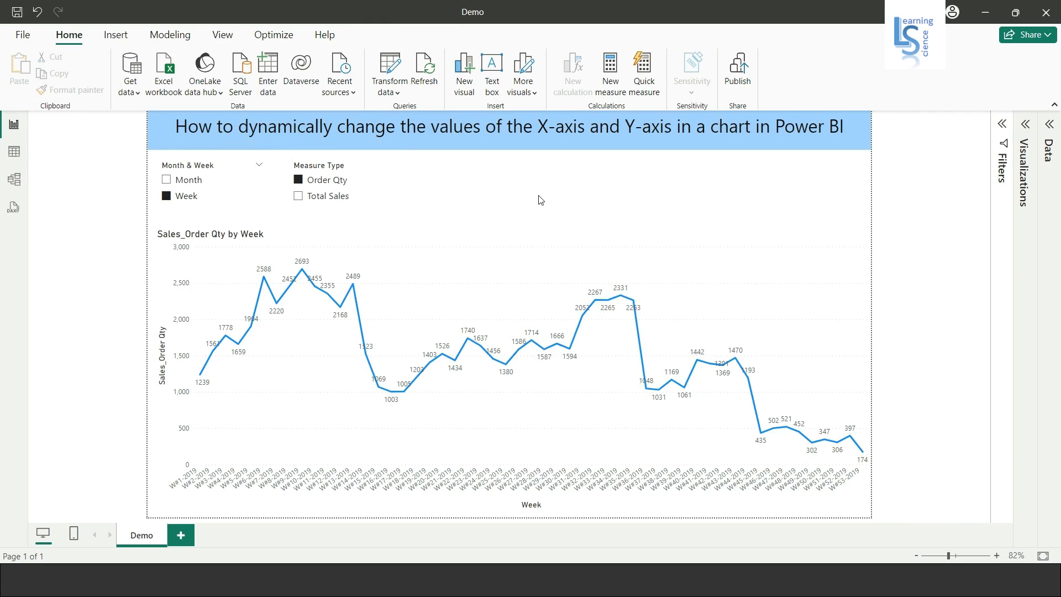